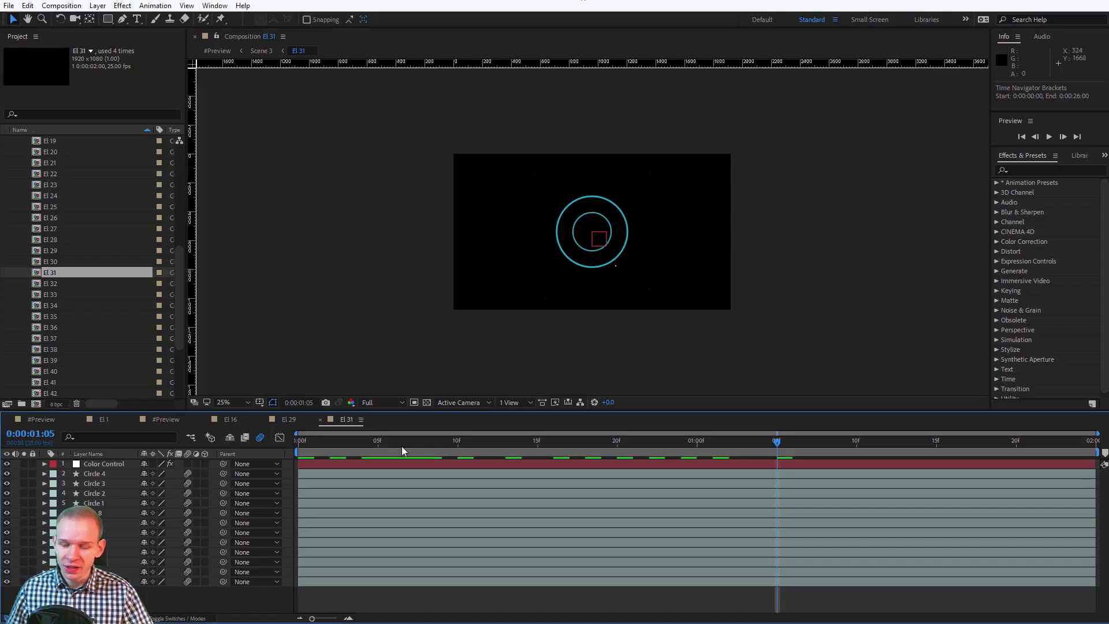
- Preview the sparkle in After Effects, then bring up the course's Project Files folder
{"action": "left_click_drag", "start_coordinate": [403, 450], "coordinate": [505, 443]}
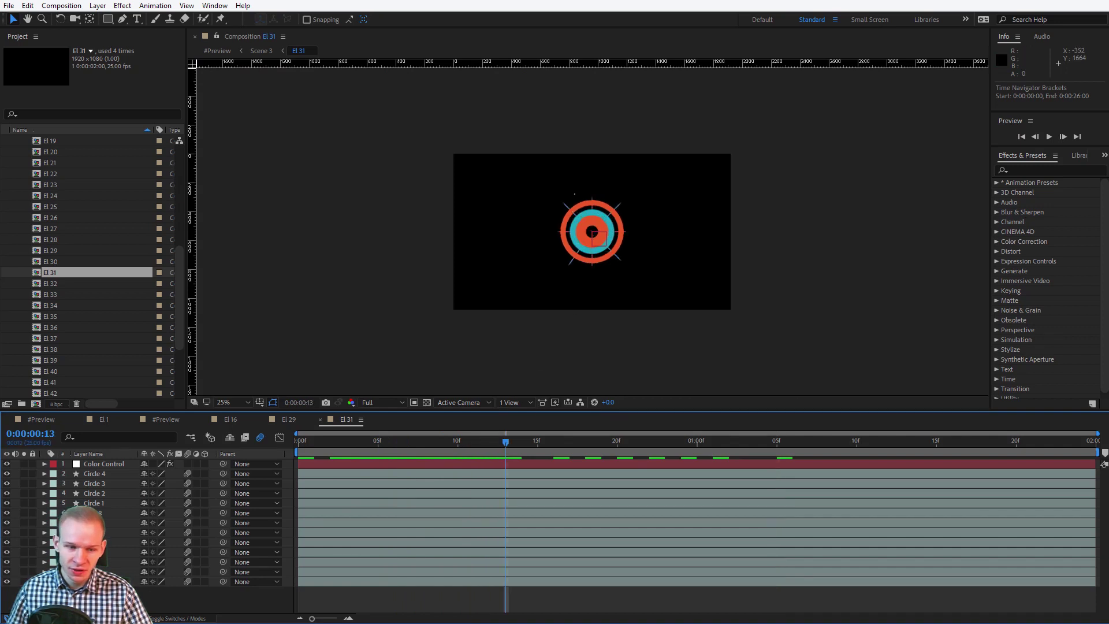
{"action": "key", "text": "alt+Tab"}
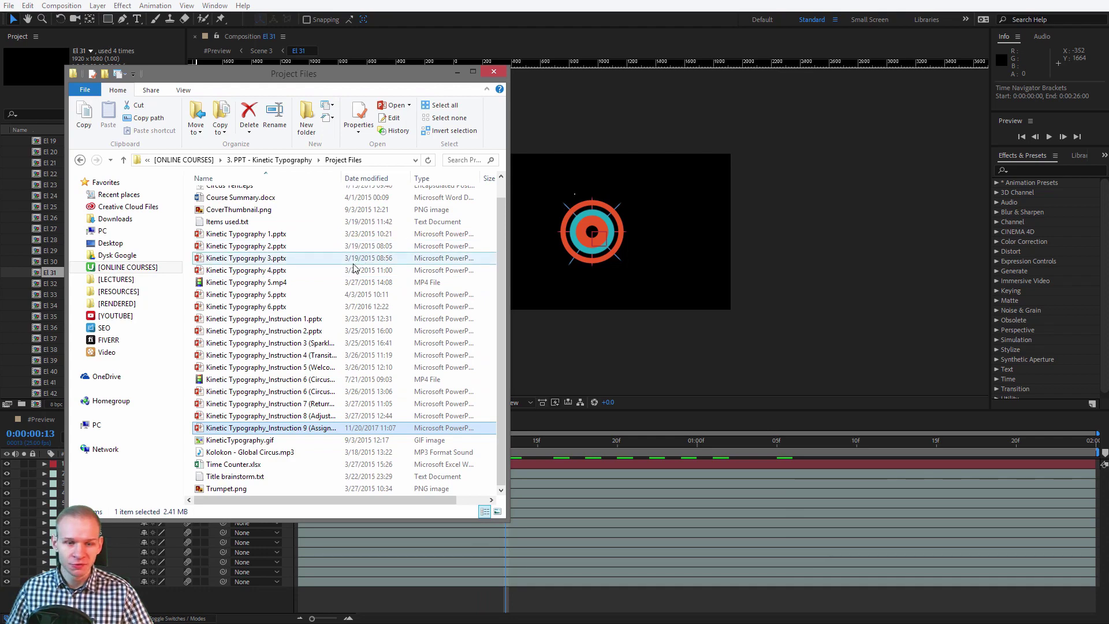
- Bring the Kinetic Typography_Instruction 9 (Assignment) presentation to the front
{"action": "left_click", "coordinate": [249, 623]}
{"action": "left_click", "coordinate": [280, 581]}
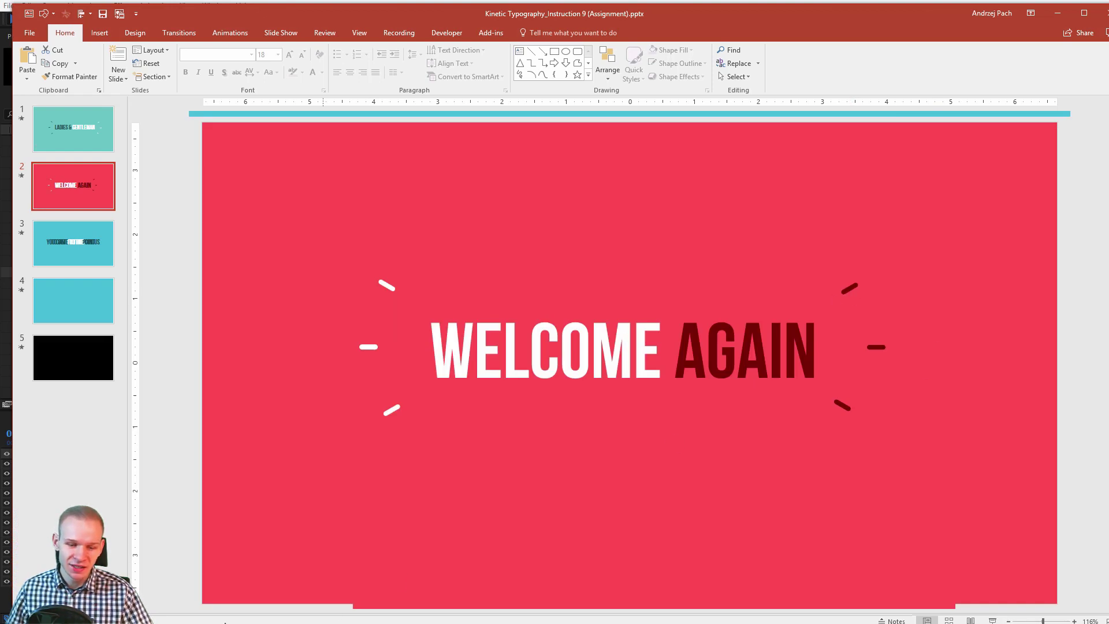
- Return to the blank Presentation1 window
{"action": "mouse_move", "coordinate": [226, 622]}
{"action": "left_click", "coordinate": [167, 579]}
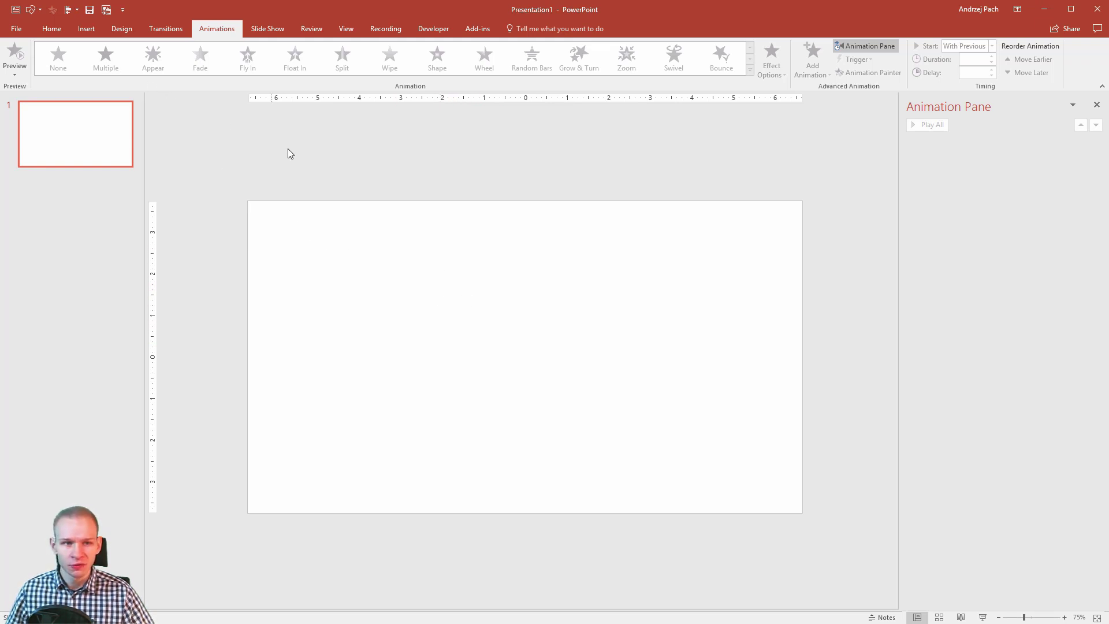
- Draw a 10-point star at the slide centre and pull its inner points in to thin spokes
{"action": "key", "text": "alt"}
{"action": "key", "text": "2"}
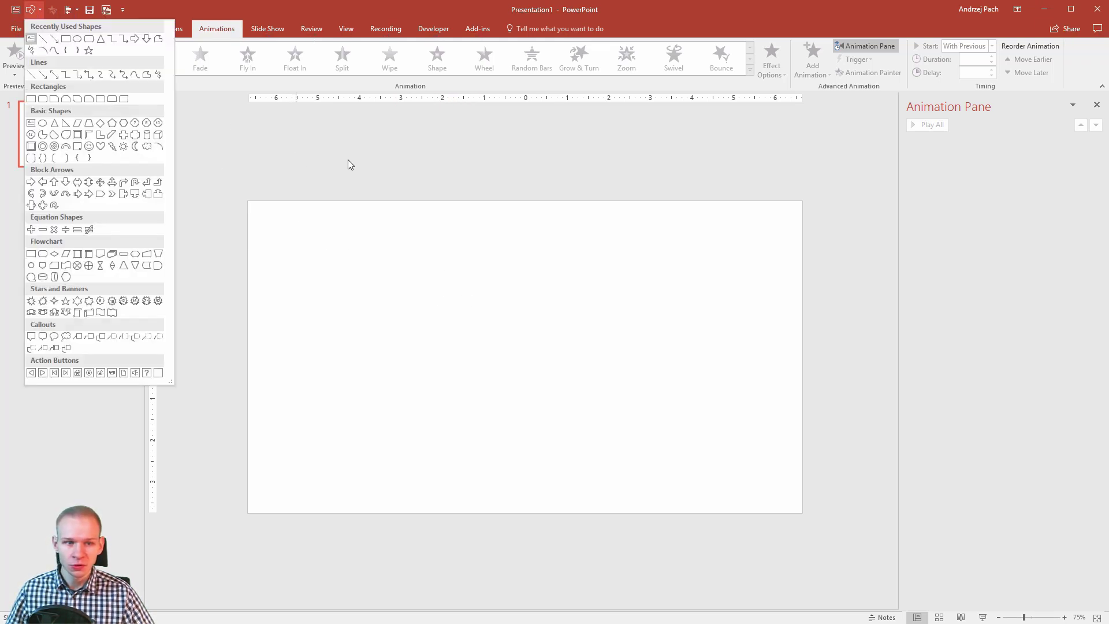
{"action": "left_click", "coordinate": [124, 302]}
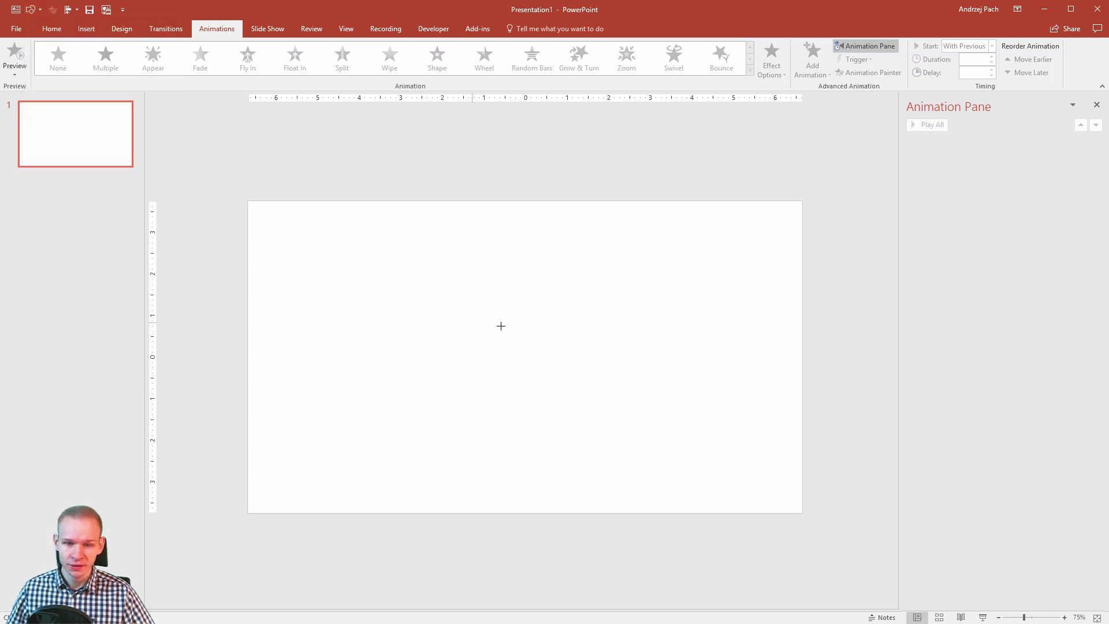
{"action": "mouse_move", "coordinate": [491, 314]}
{"action": "left_mouse_down"}
{"action": "mouse_move", "coordinate": [644, 423]}
{"action": "mouse_move", "coordinate": [627, 420]}
{"action": "left_mouse_up"}
{"action": "left_click_drag", "start_coordinate": [575, 395], "coordinate": [527, 363]}
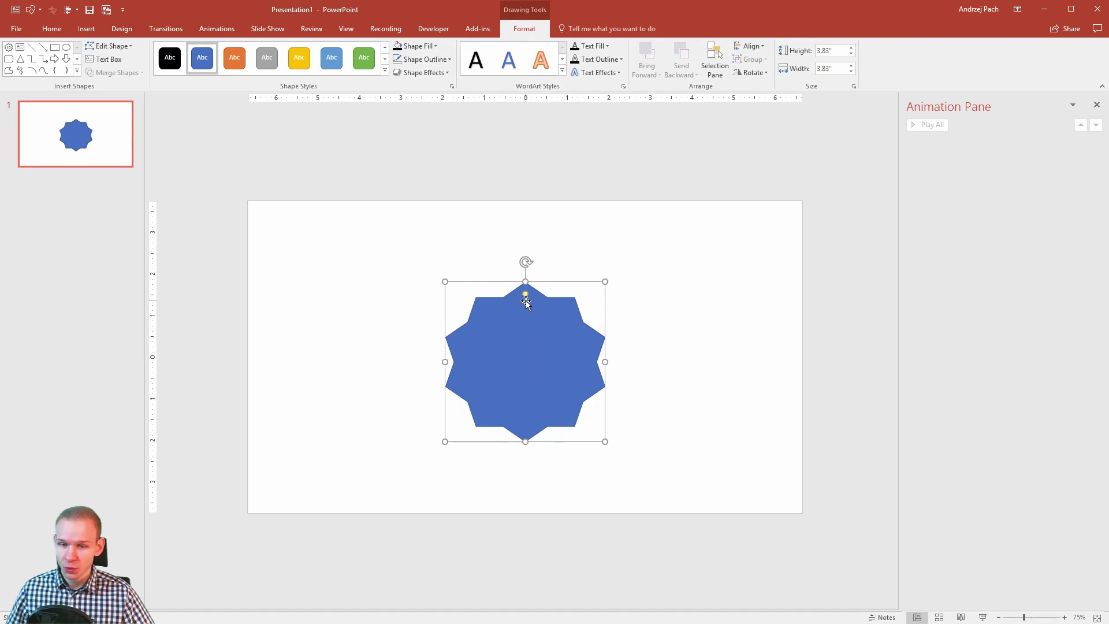
{"action": "left_click_drag", "start_coordinate": [525, 295], "coordinate": [533, 388]}
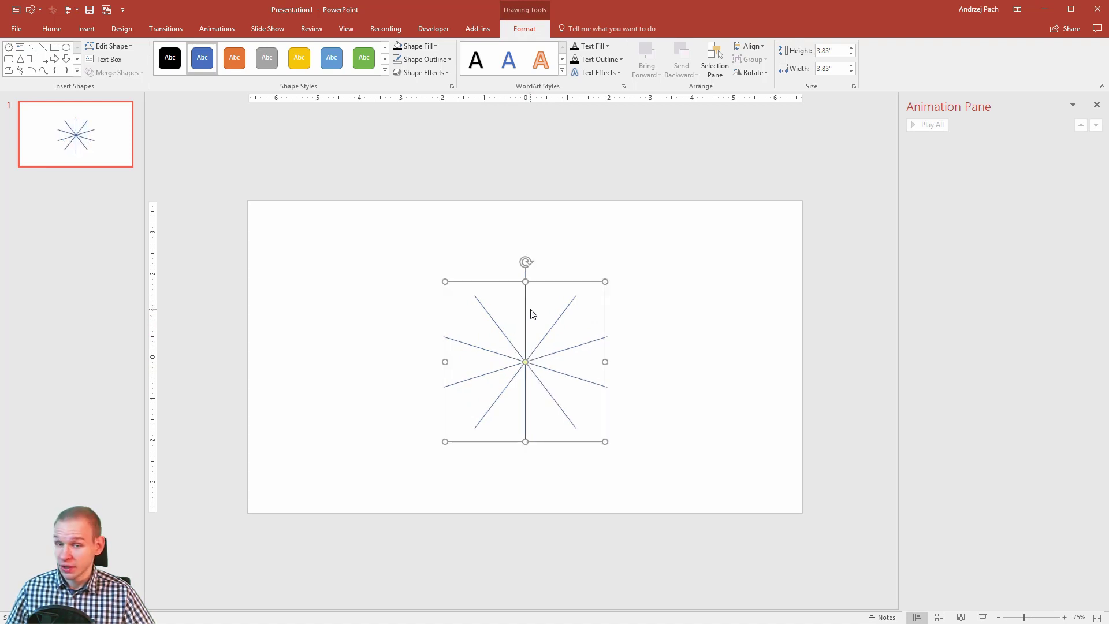
- Give the star a 2¼ pt dark green outline with no fill
{"action": "left_click", "coordinate": [431, 61]}
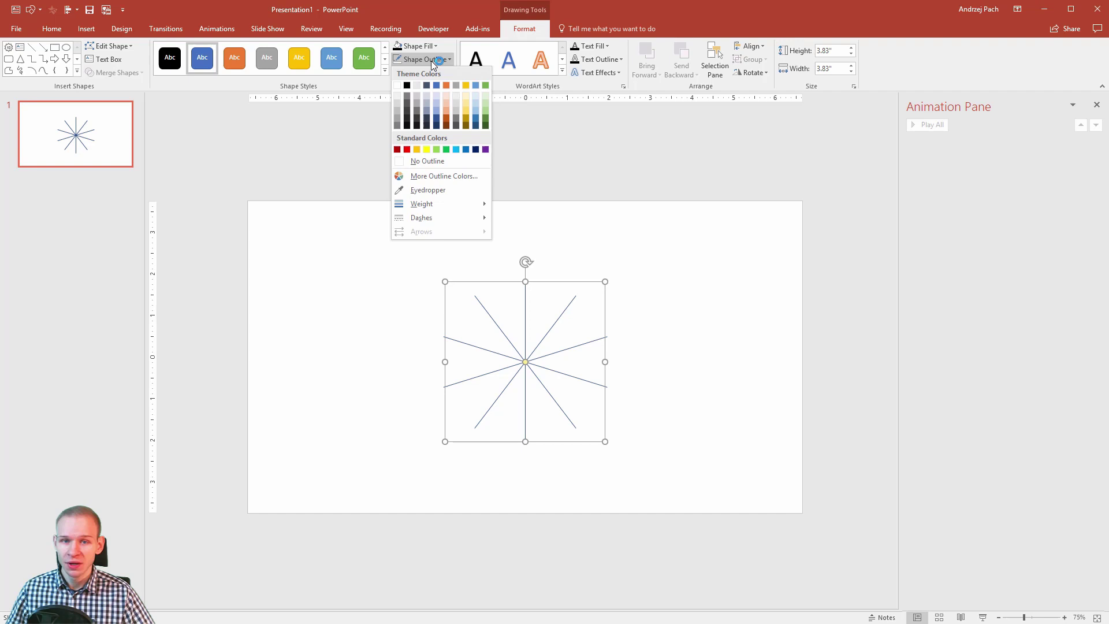
{"action": "mouse_move", "coordinate": [456, 203]}
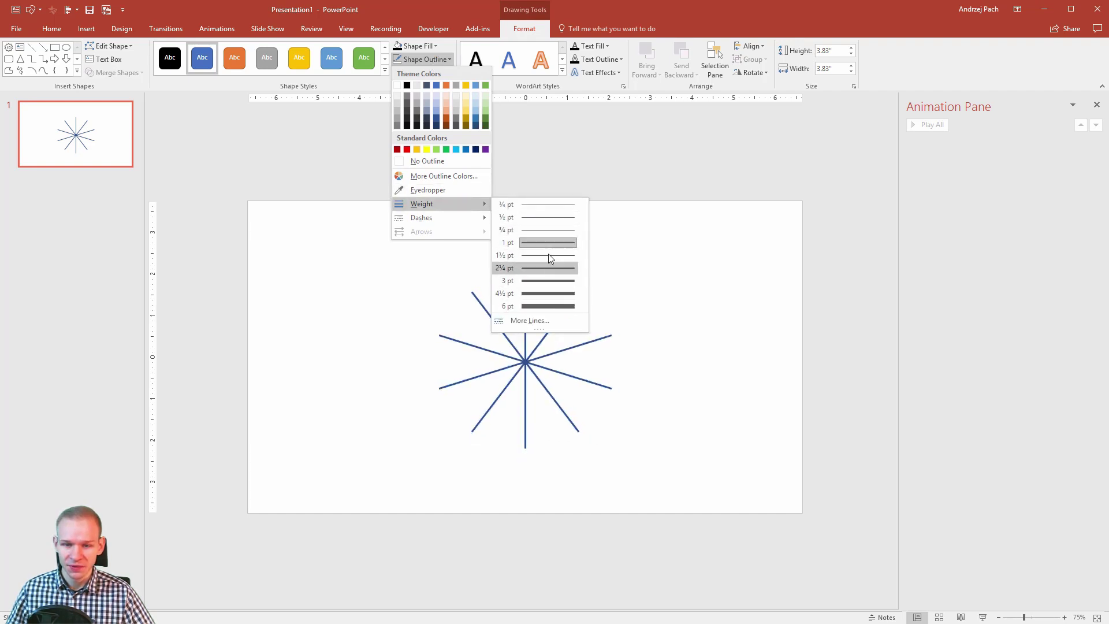
{"action": "left_click", "coordinate": [552, 269]}
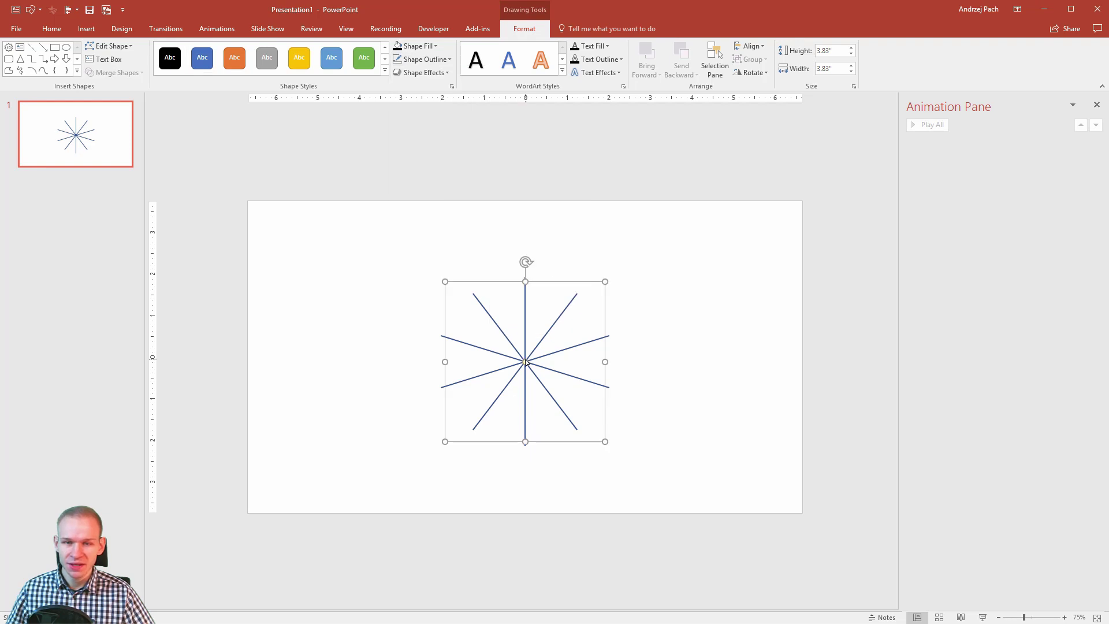
{"action": "left_click", "coordinate": [424, 46]}
{"action": "left_click", "coordinate": [432, 145]}
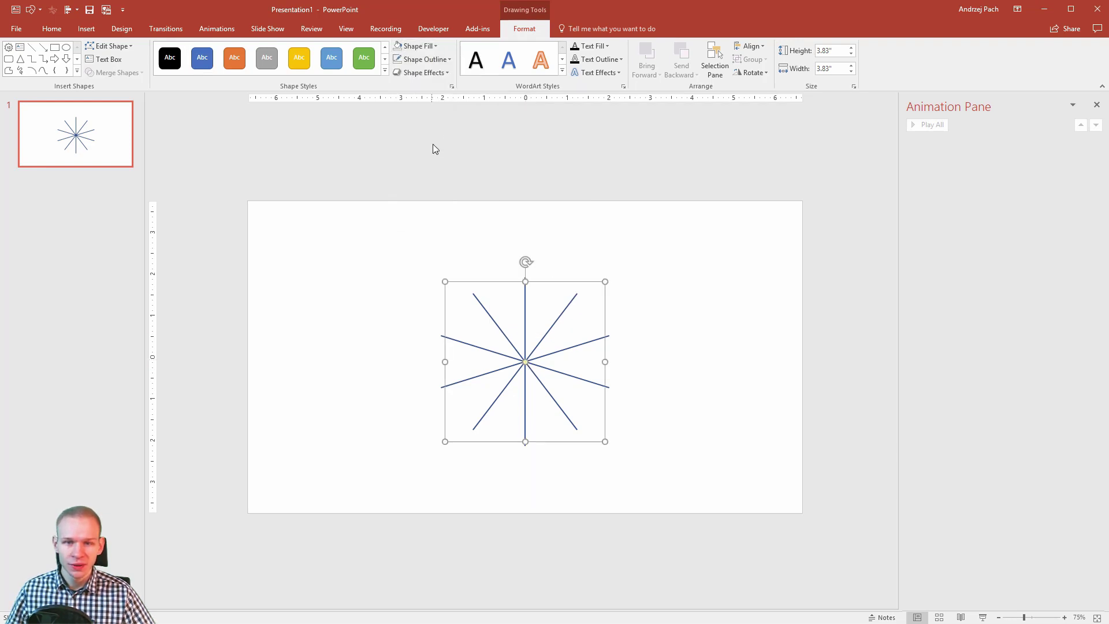
{"action": "left_click", "coordinate": [427, 58]}
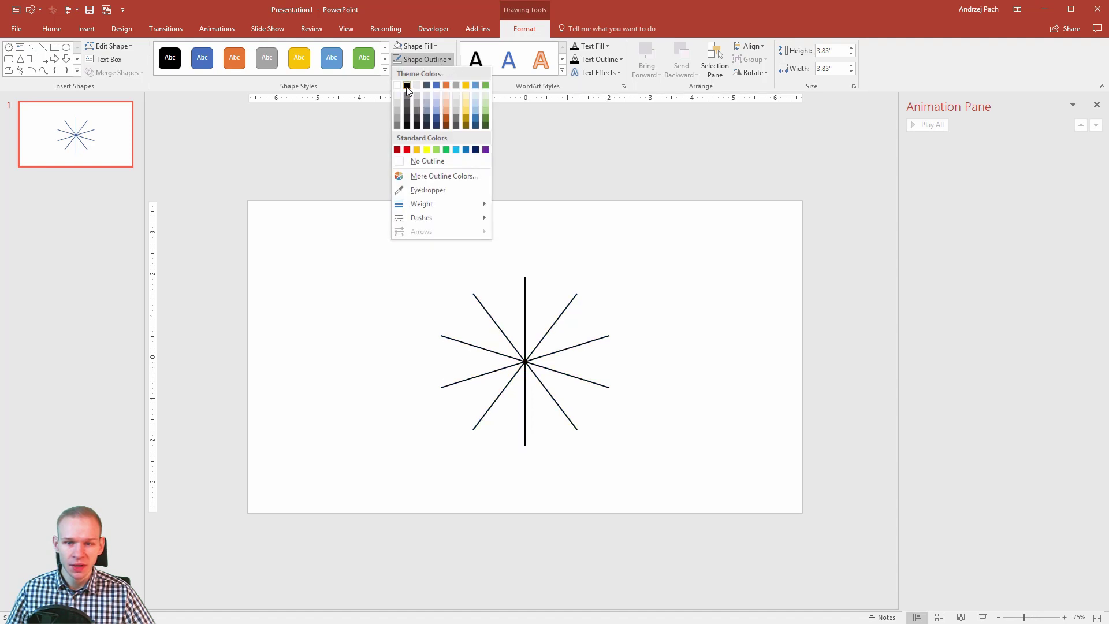
{"action": "left_click", "coordinate": [485, 118]}
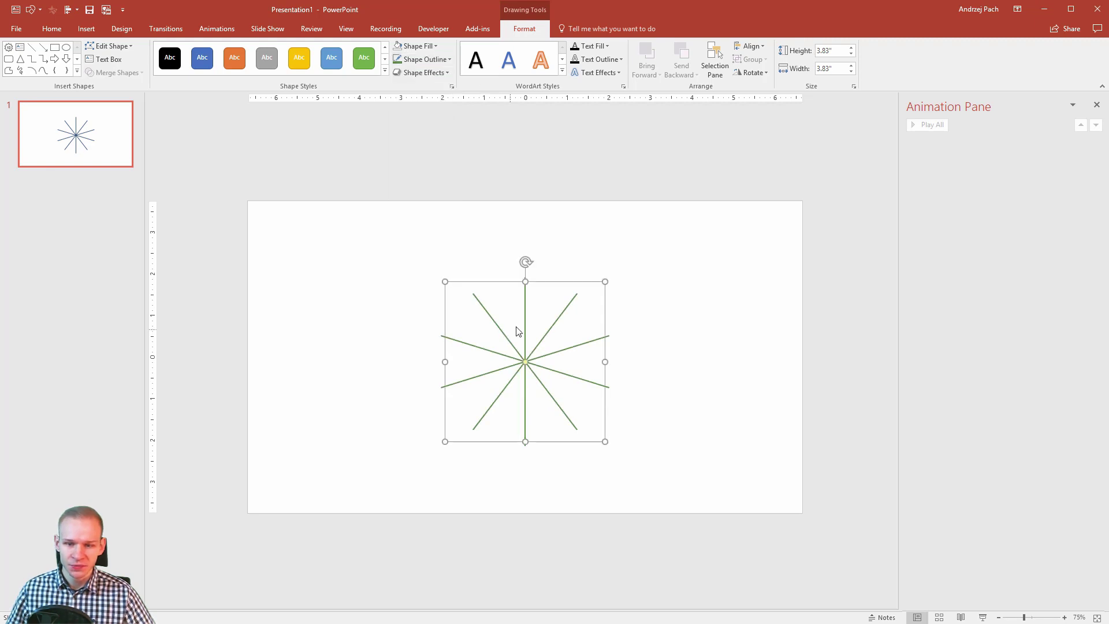
- Centre the star horizontally and vertically on the slide
{"action": "left_click_drag", "start_coordinate": [518, 331], "coordinate": [518, 318]}
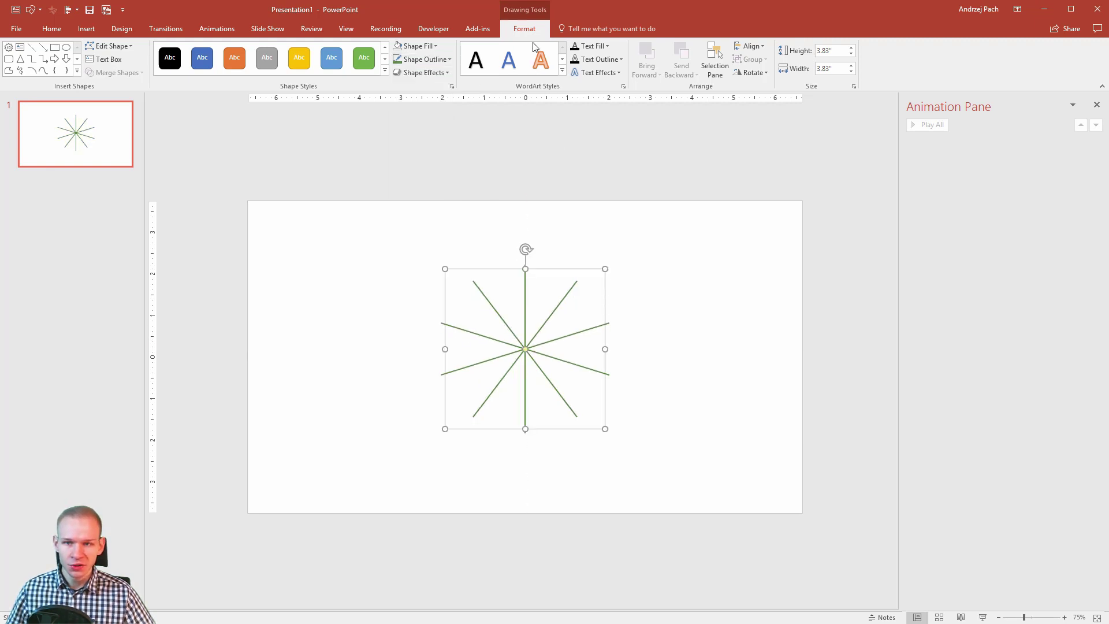
{"action": "left_click", "coordinate": [751, 46]}
{"action": "left_click", "coordinate": [761, 76]}
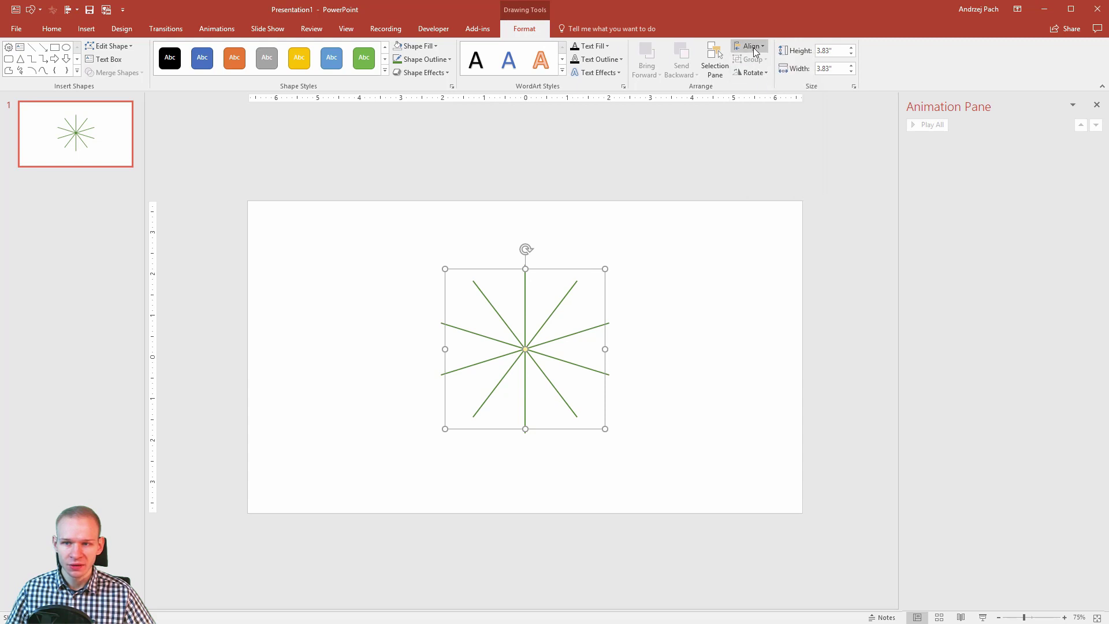
{"action": "left_click", "coordinate": [753, 49]}
{"action": "left_click", "coordinate": [760, 118]}
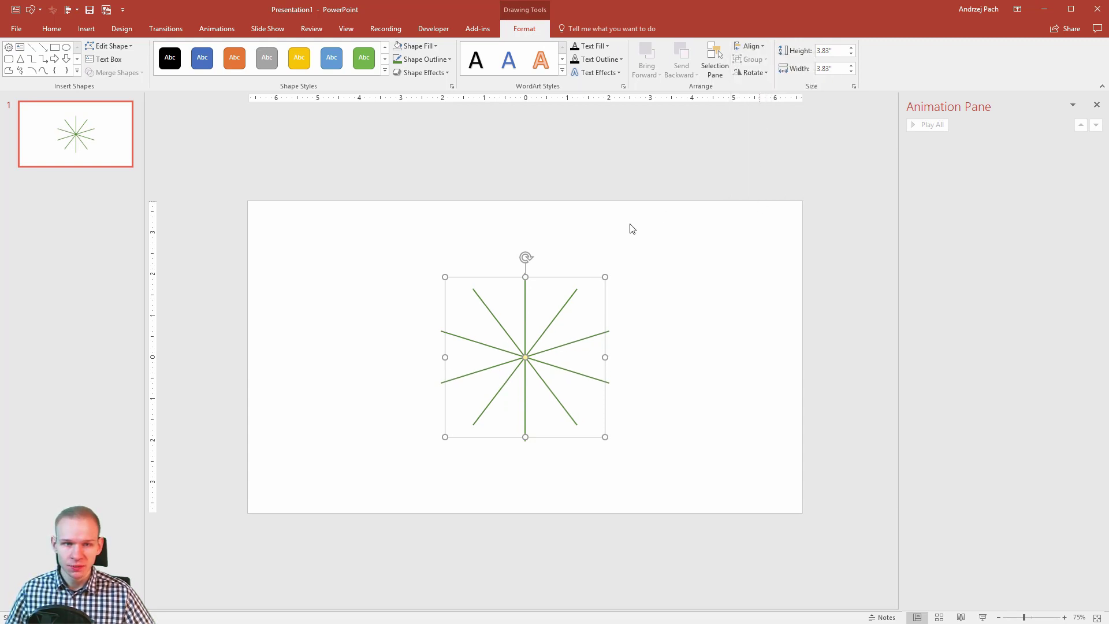
- Apply a Zoom entrance animation to the star and preview it in the Animation Pane
{"action": "left_click", "coordinate": [225, 32]}
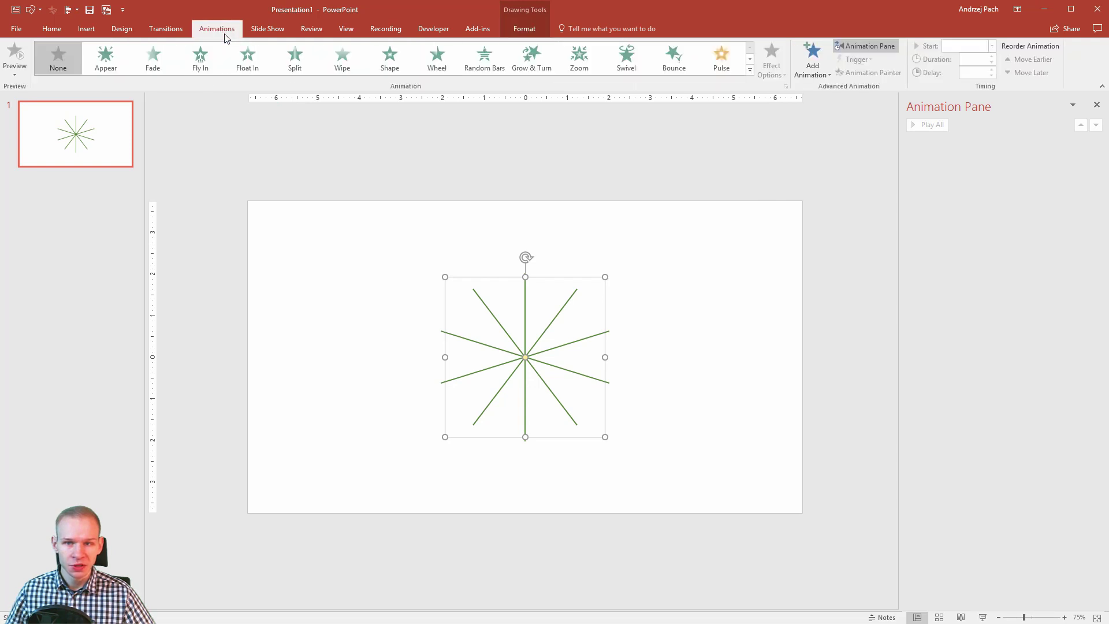
{"action": "left_click", "coordinate": [860, 47]}
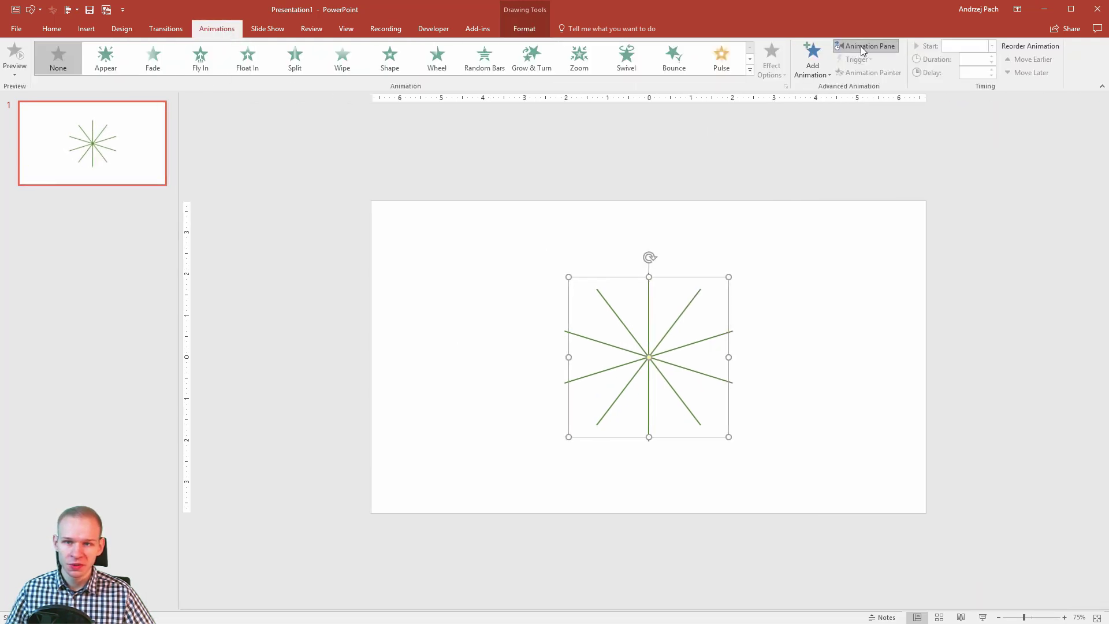
{"action": "left_click", "coordinate": [861, 47]}
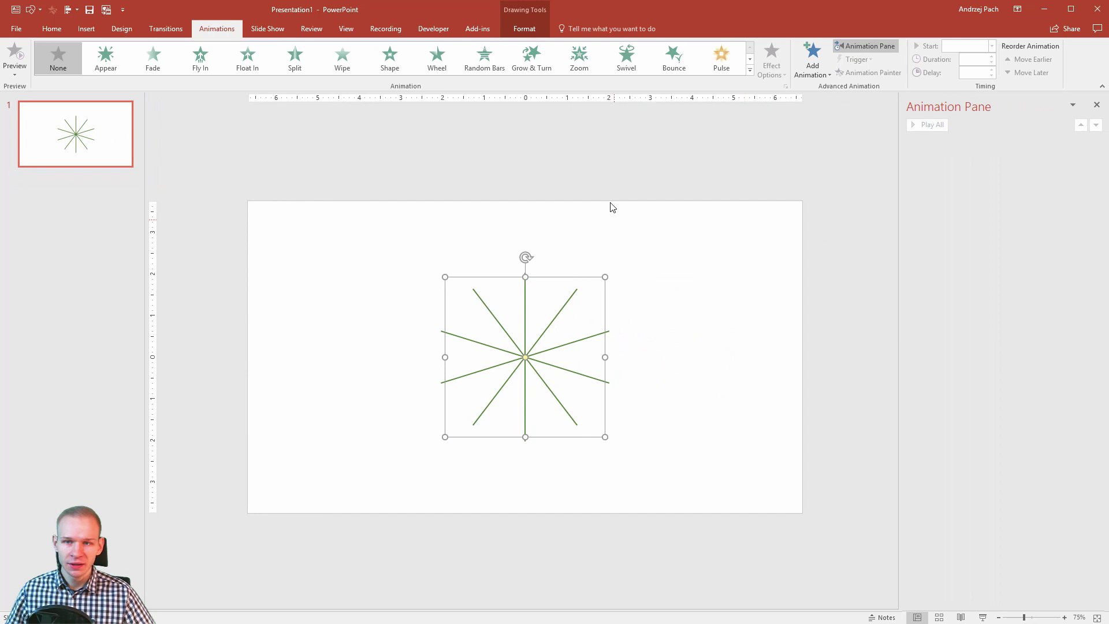
{"action": "left_click", "coordinate": [581, 60]}
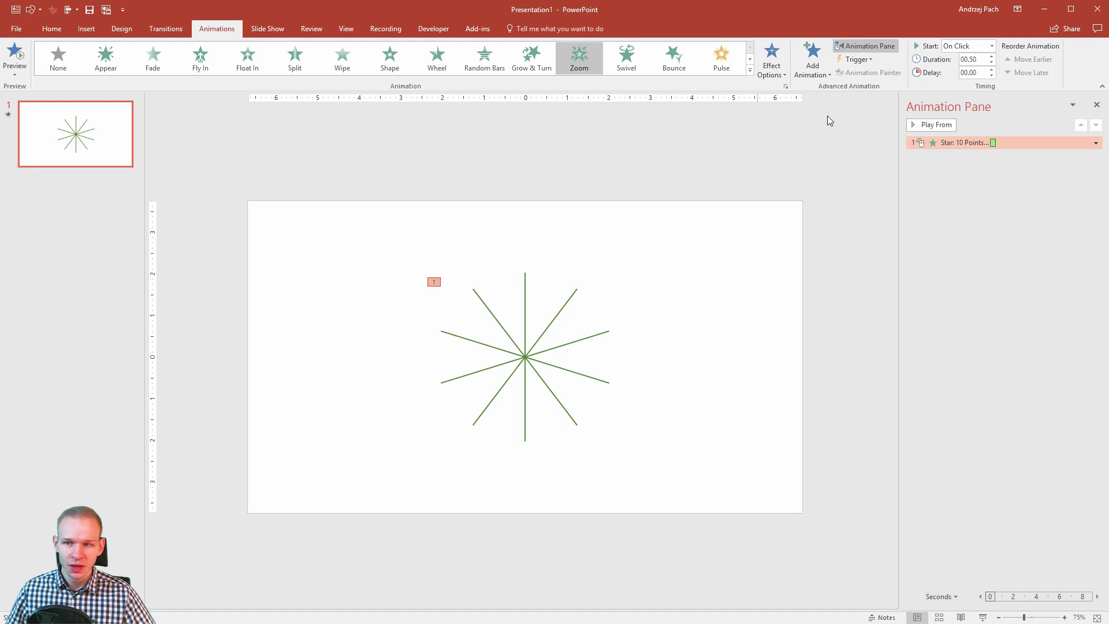
{"action": "left_click", "coordinate": [919, 126]}
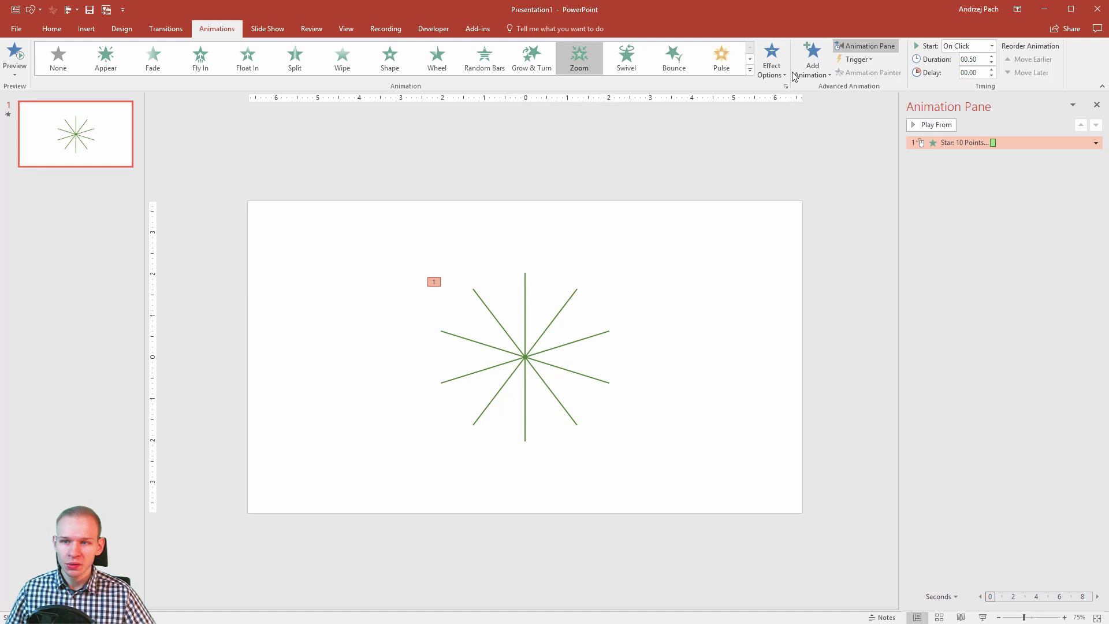
{"action": "left_click", "coordinate": [810, 75]}
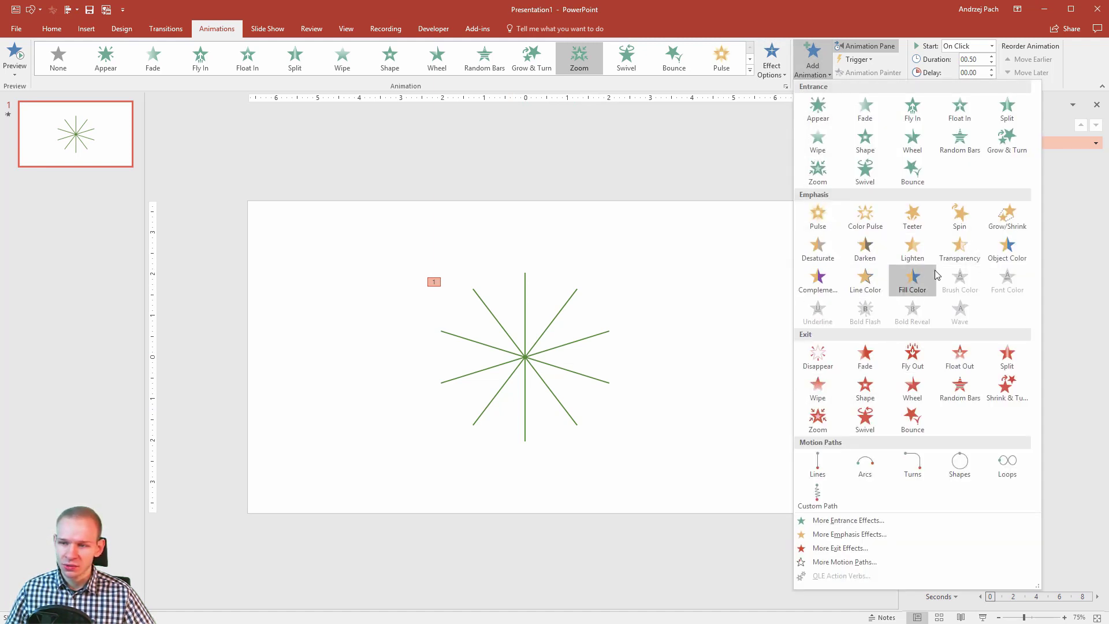
- Add a Grow/Shrink emphasis sized to custom 110% with a 0.76 sec smooth end
{"action": "left_click", "coordinate": [1000, 229]}
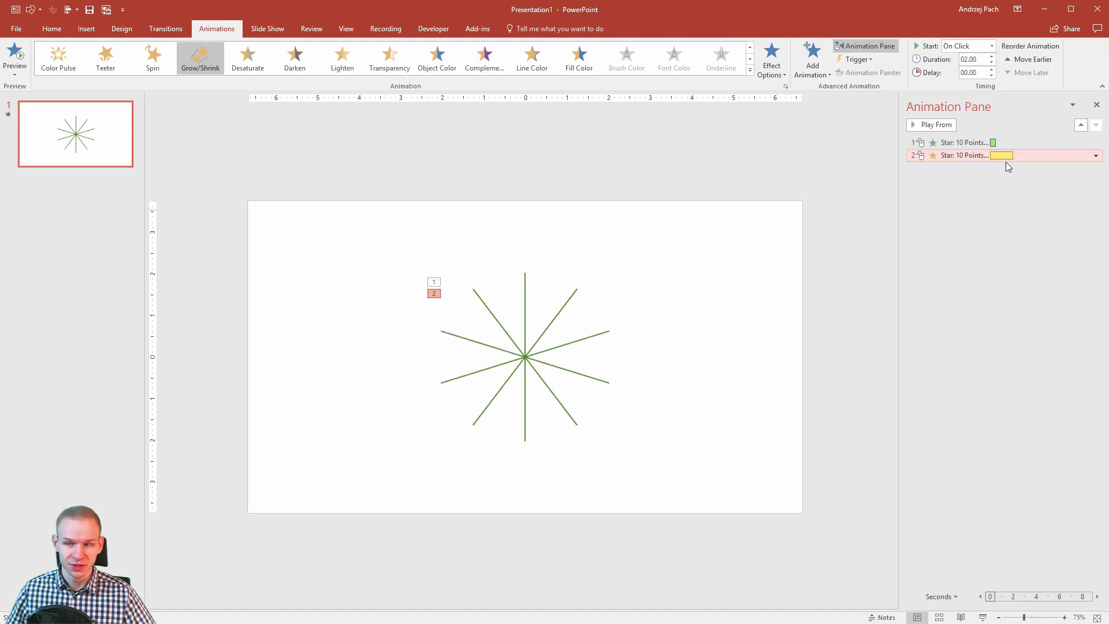
{"action": "double_click", "coordinate": [1005, 156]}
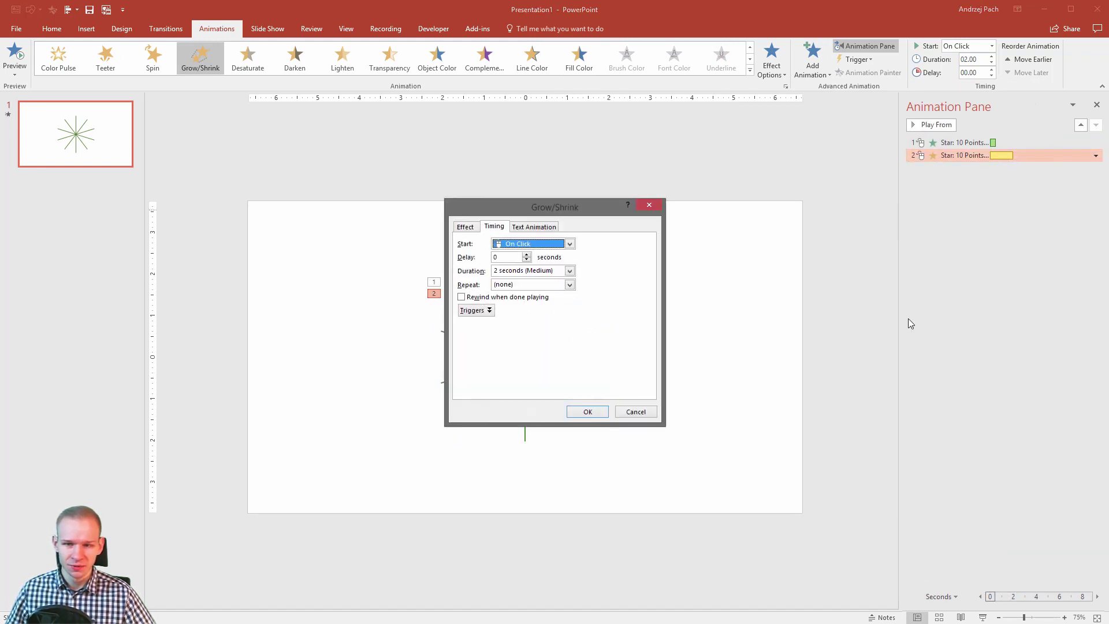
{"action": "left_click", "coordinate": [465, 227]}
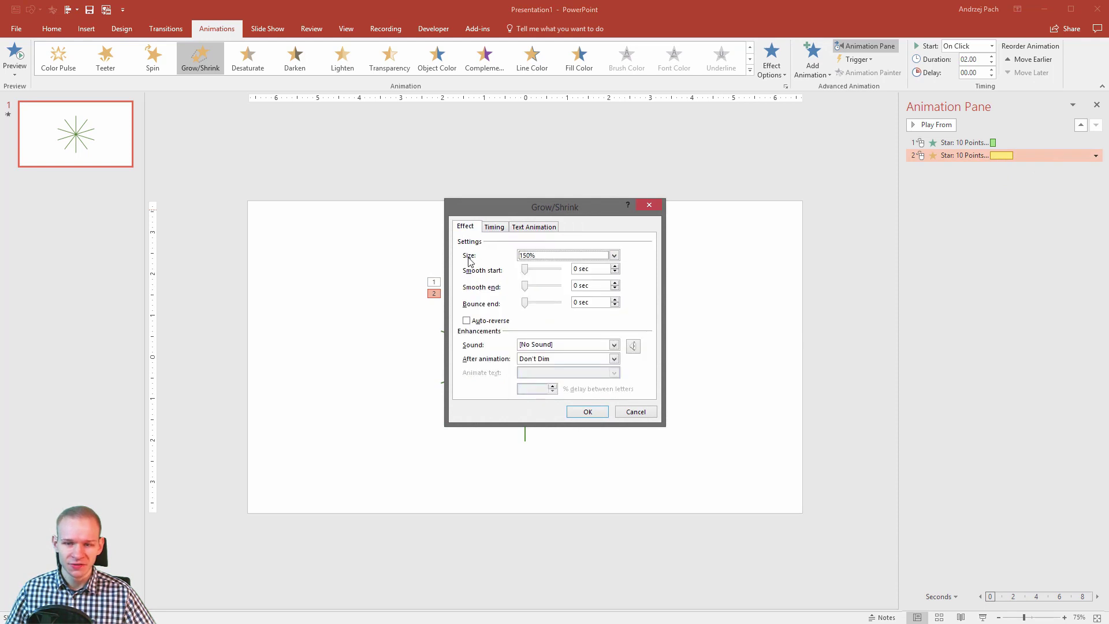
{"action": "left_click", "coordinate": [547, 260]}
{"action": "left_click", "coordinate": [577, 320]}
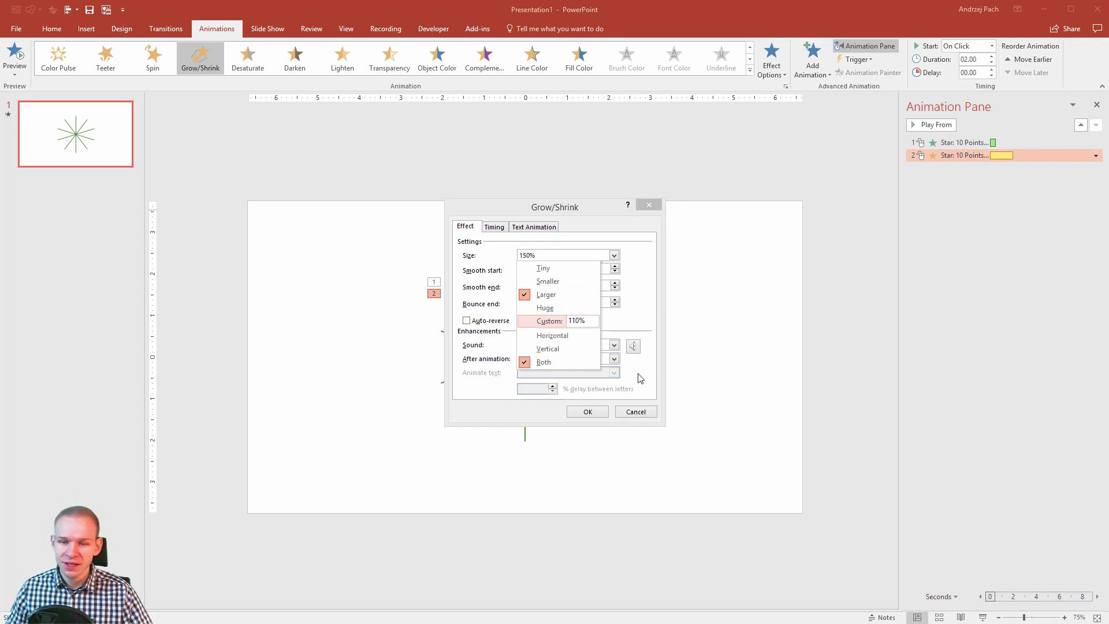
{"action": "key", "text": "Return"}
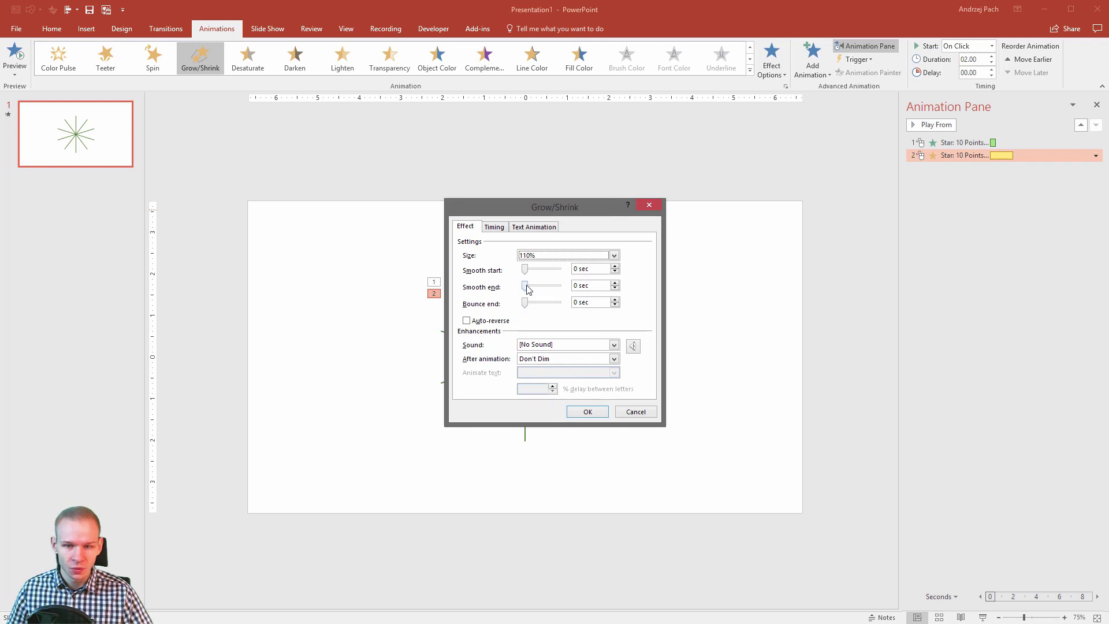
{"action": "left_click_drag", "start_coordinate": [527, 287], "coordinate": [540, 290]}
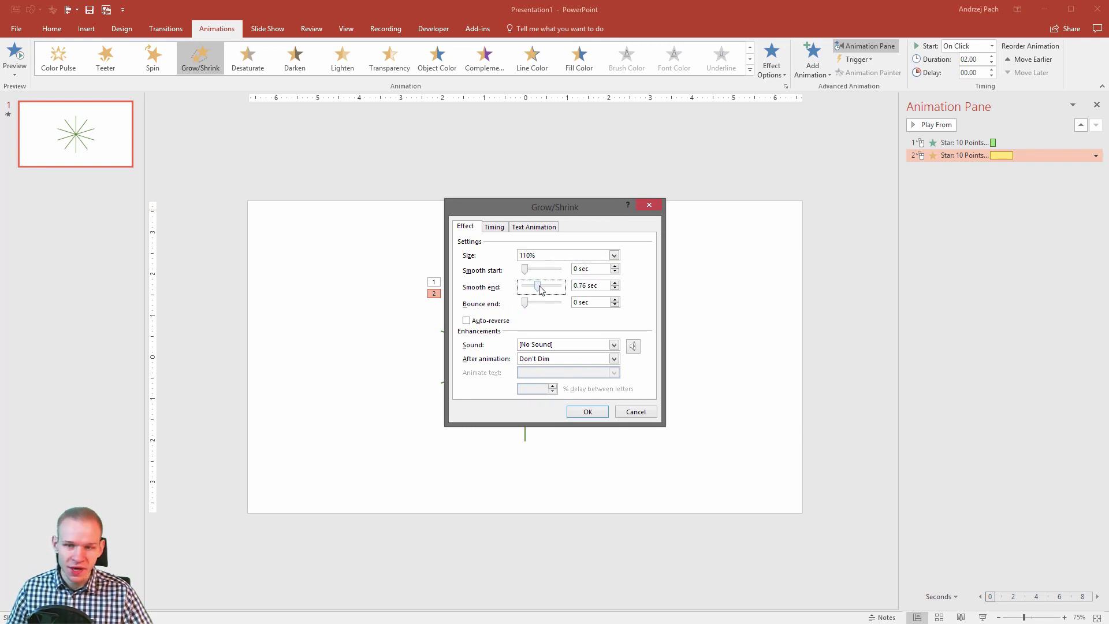
{"action": "left_click", "coordinate": [598, 415]}
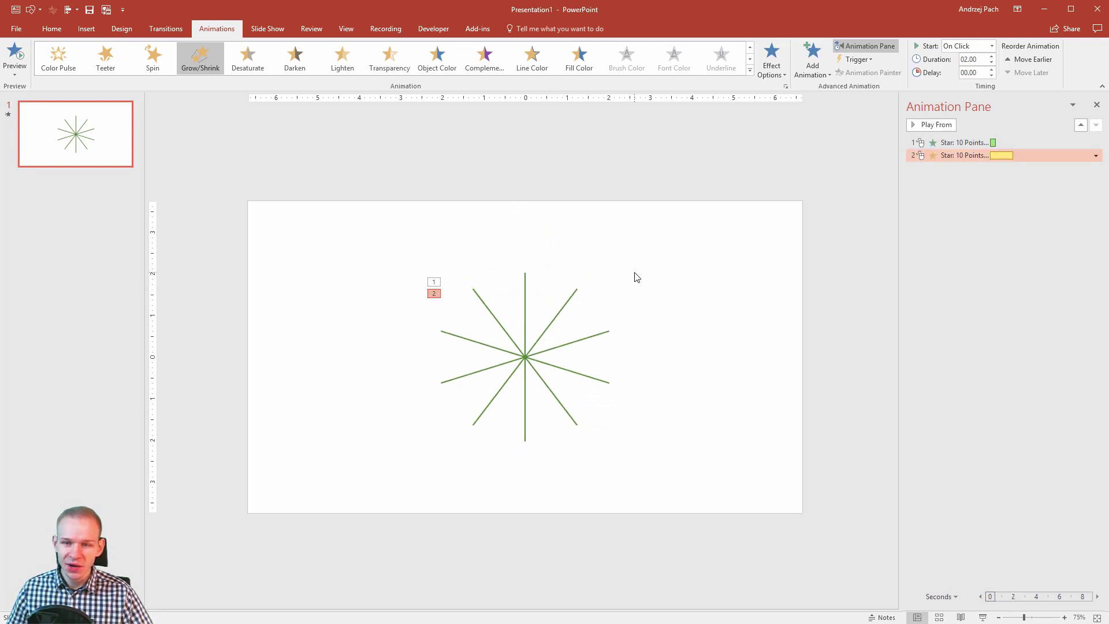
- Set both star animations to start With Previous
{"action": "left_click", "coordinate": [965, 142], "text": "ctrl"}
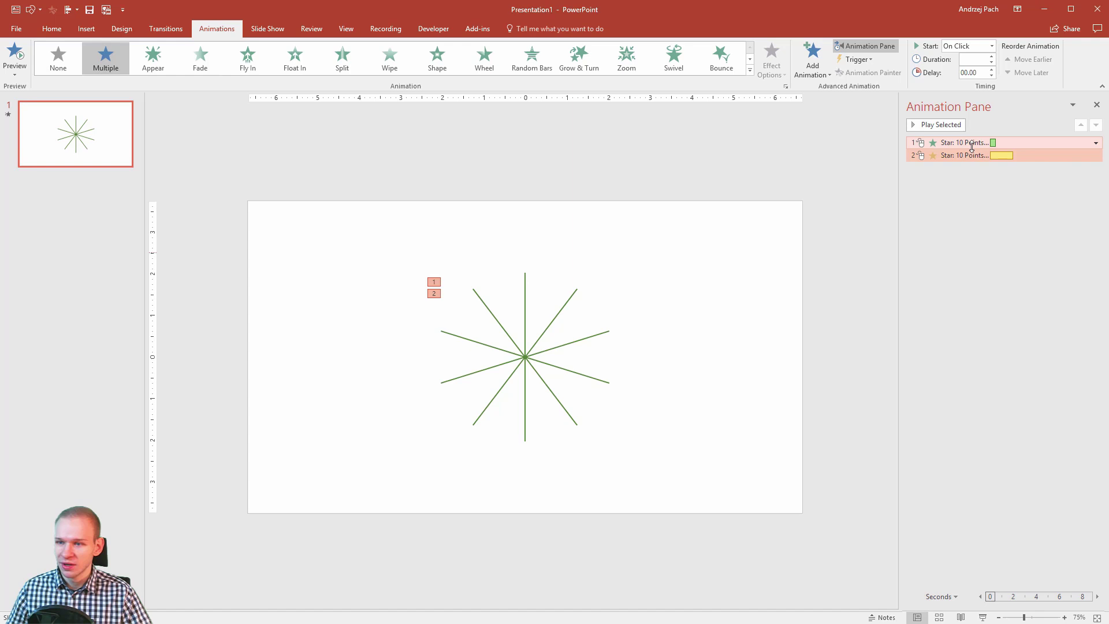
{"action": "left_click", "coordinate": [1096, 143]}
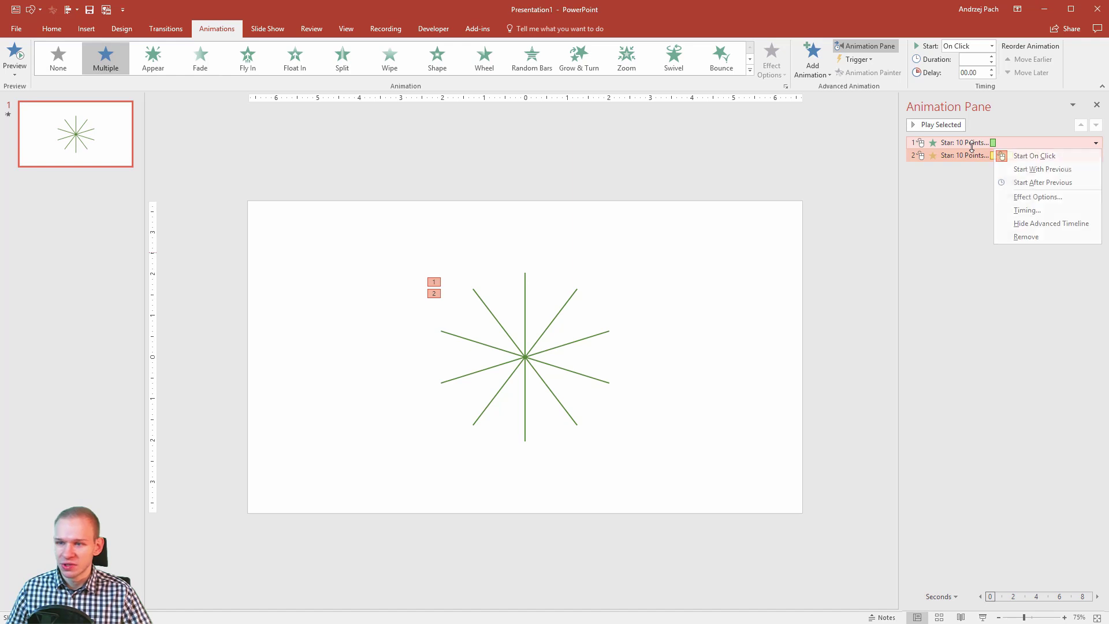
{"action": "left_click", "coordinate": [1056, 169]}
{"action": "left_click", "coordinate": [990, 58]}
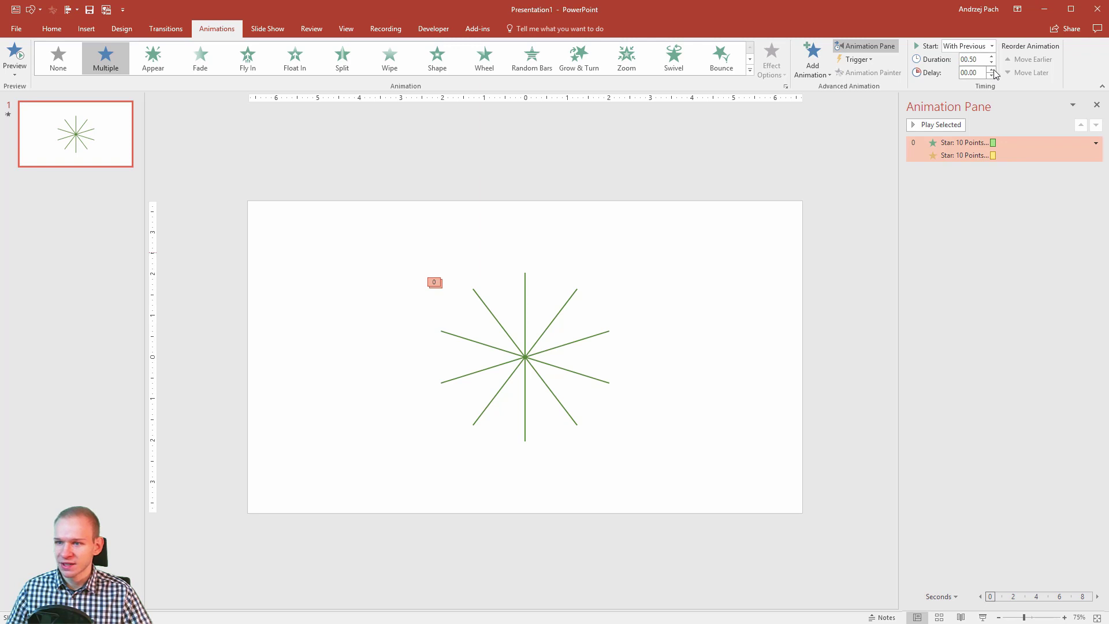
- Set both star animations to a 0.75-second duration and preview them
{"action": "left_click", "coordinate": [954, 192]}
{"action": "left_click", "coordinate": [949, 144]}
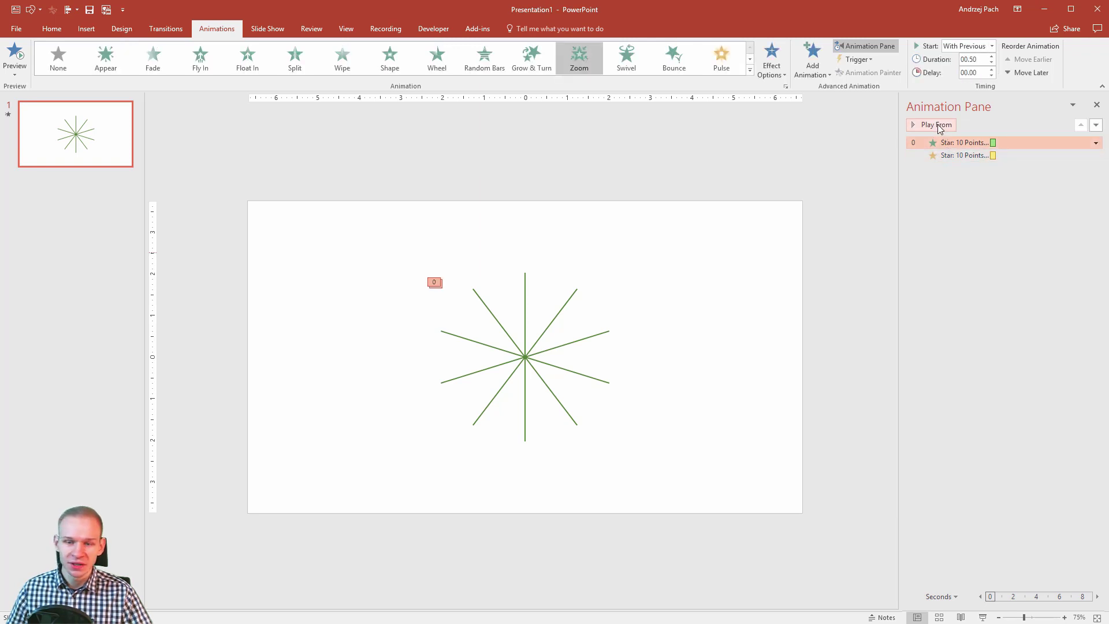
{"action": "left_click", "coordinate": [936, 125]}
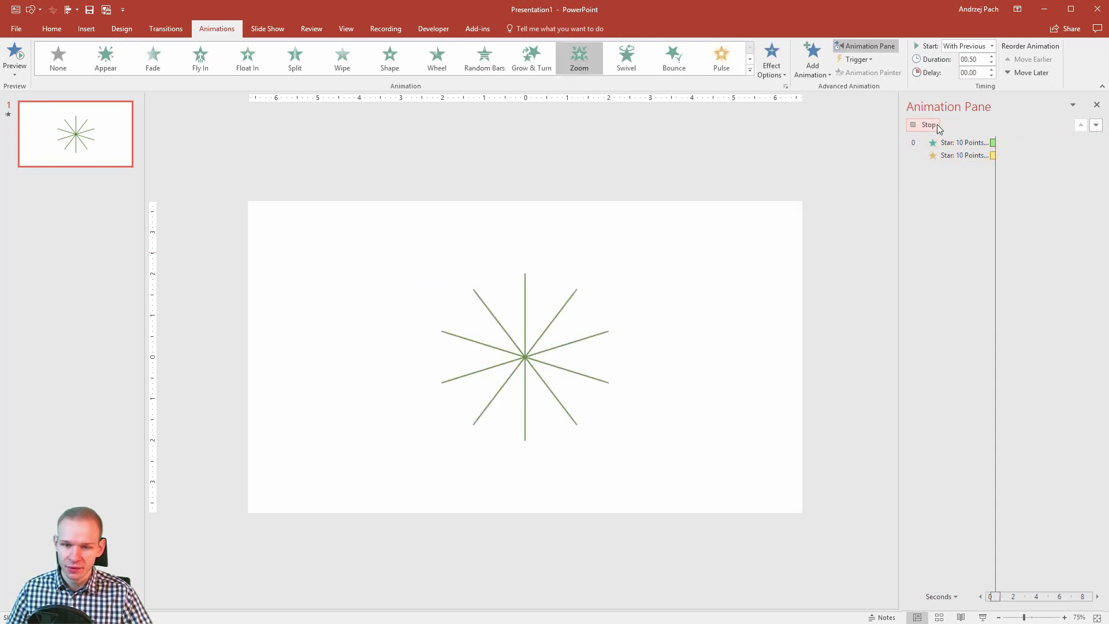
{"action": "left_click", "coordinate": [954, 123]}
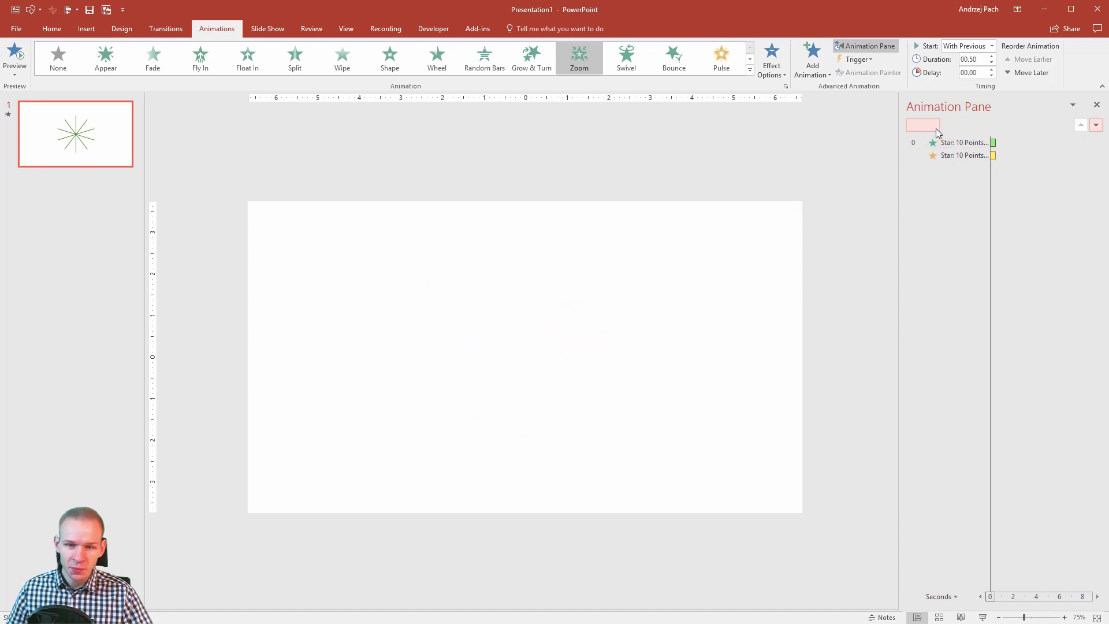
{"action": "left_click", "coordinate": [976, 155], "text": "shift"}
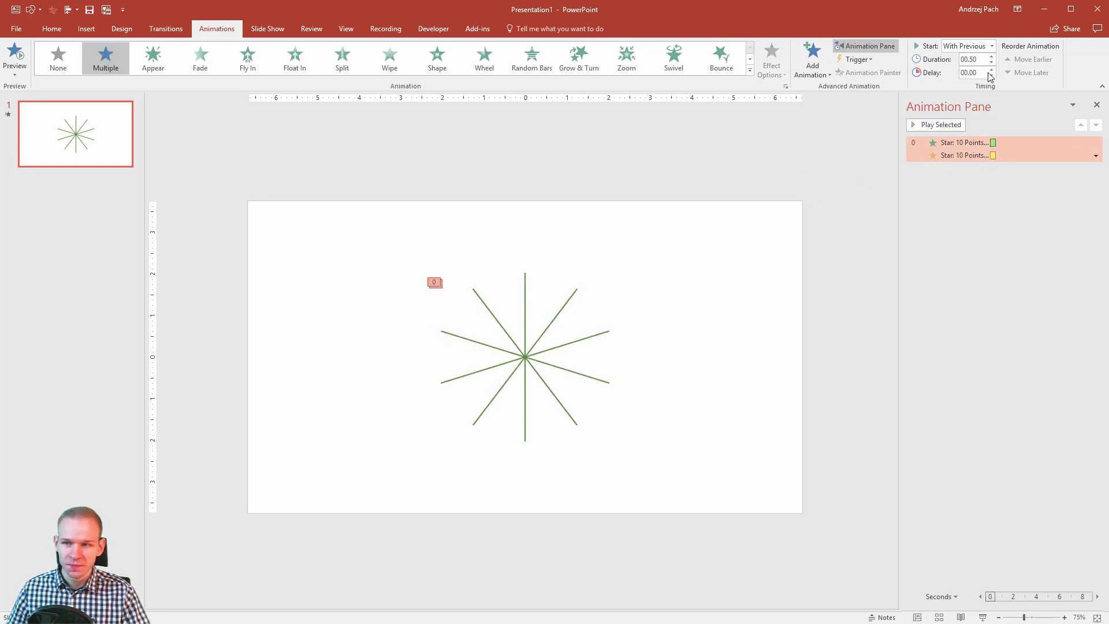
{"action": "left_click", "coordinate": [991, 56]}
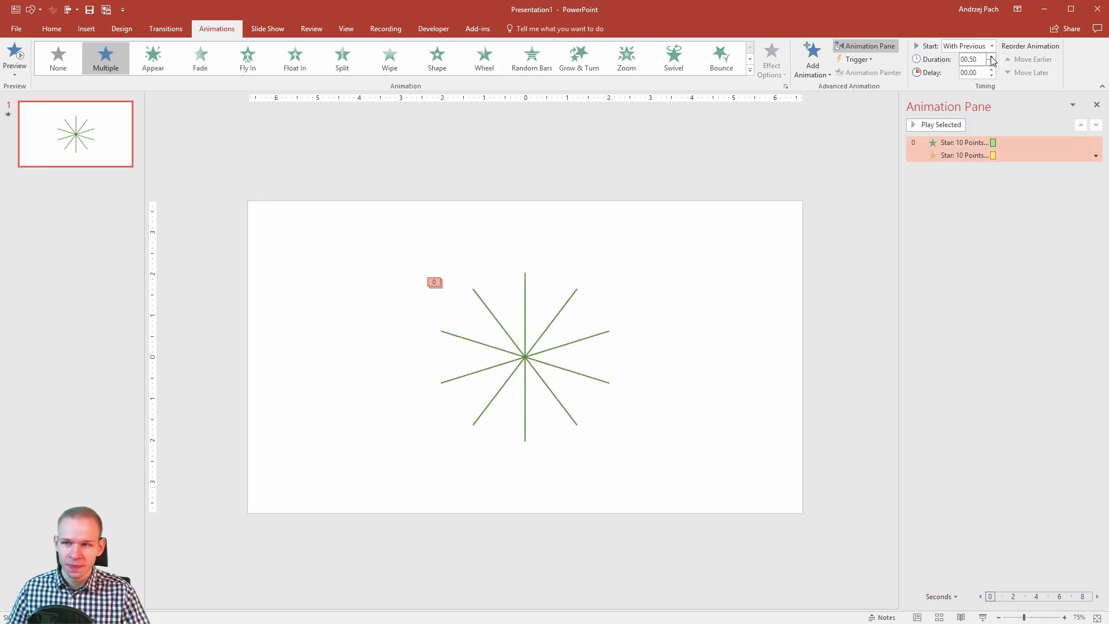
{"action": "left_click", "coordinate": [959, 126]}
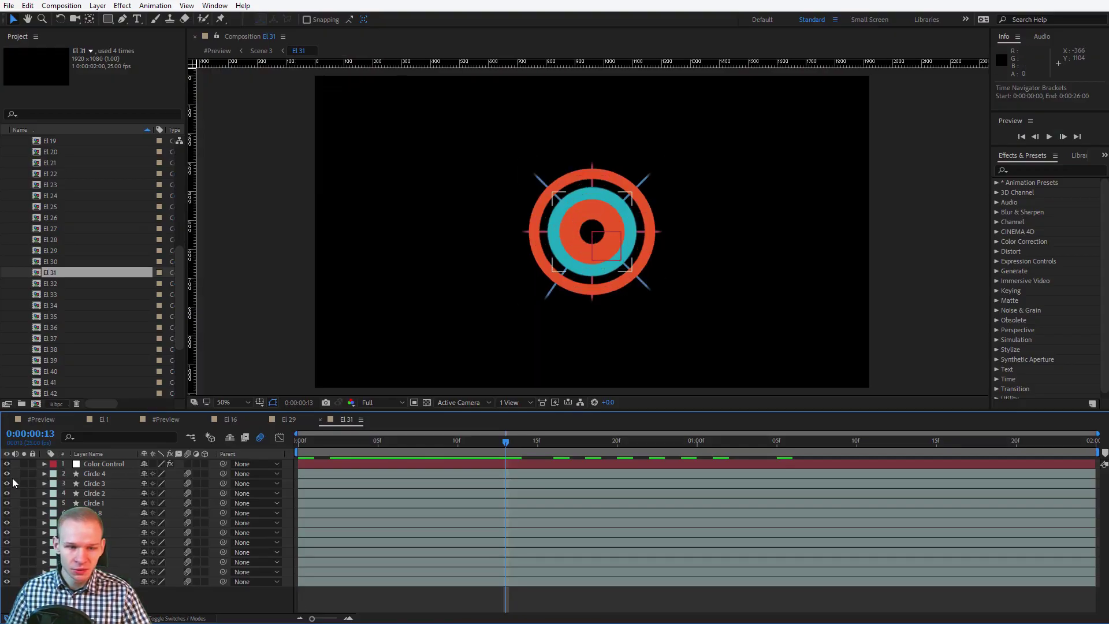
- Hide circle layers 2–7 in El 31 and preview the remaining line burst
{"action": "left_click_drag", "start_coordinate": [7, 473], "coordinate": [6, 532]}
{"action": "left_click_drag", "start_coordinate": [502, 444], "coordinate": [601, 444]}
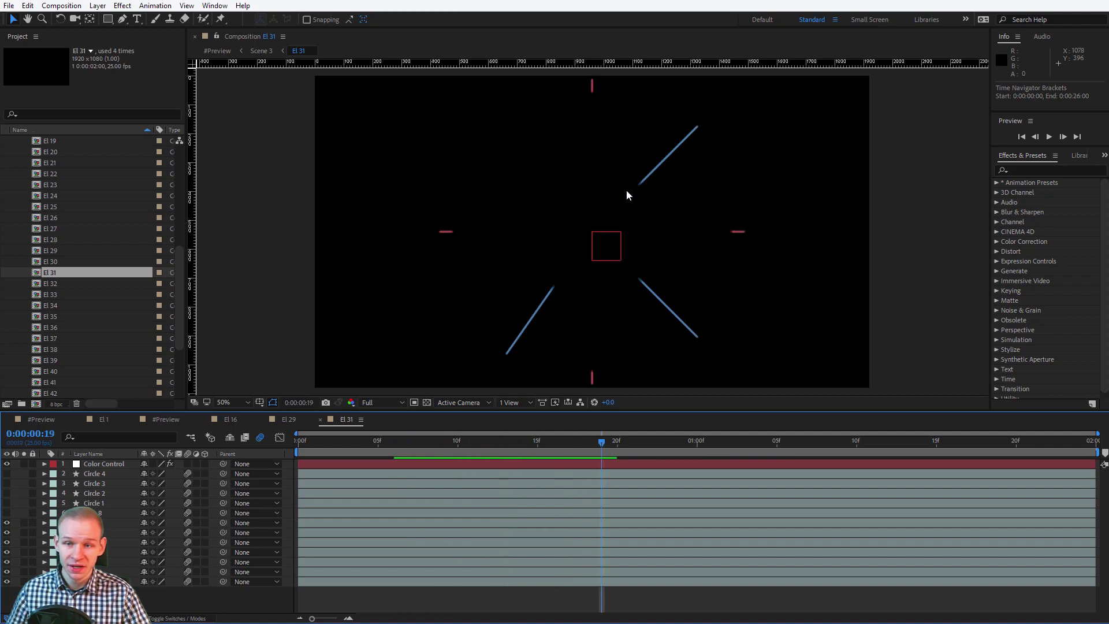
{"action": "left_click_drag", "start_coordinate": [602, 442], "coordinate": [649, 442]}
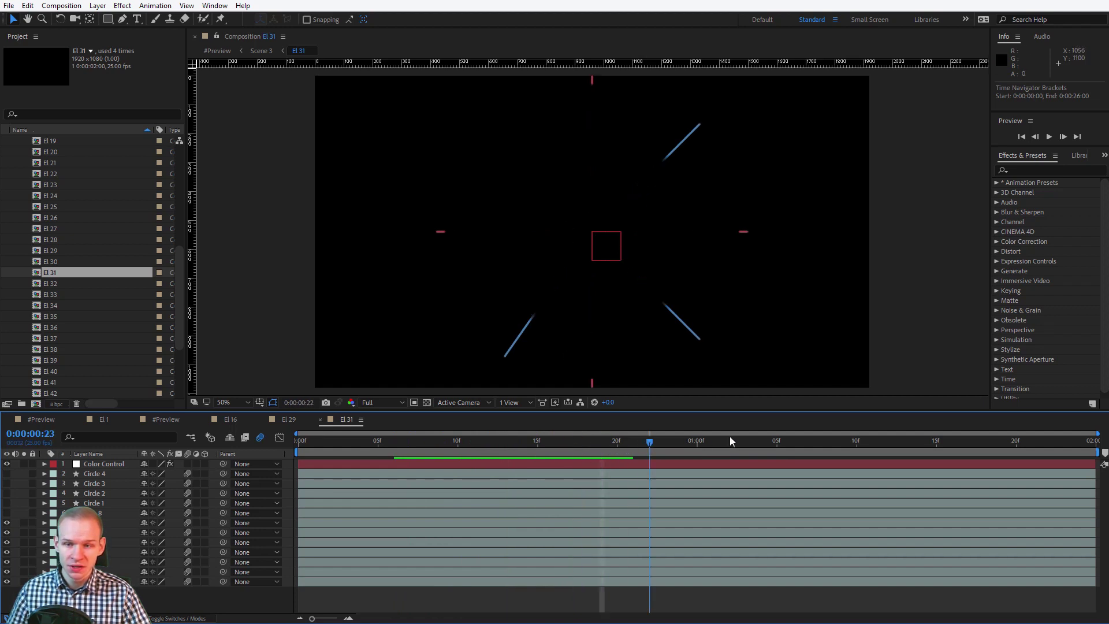
{"action": "key", "text": "space"}
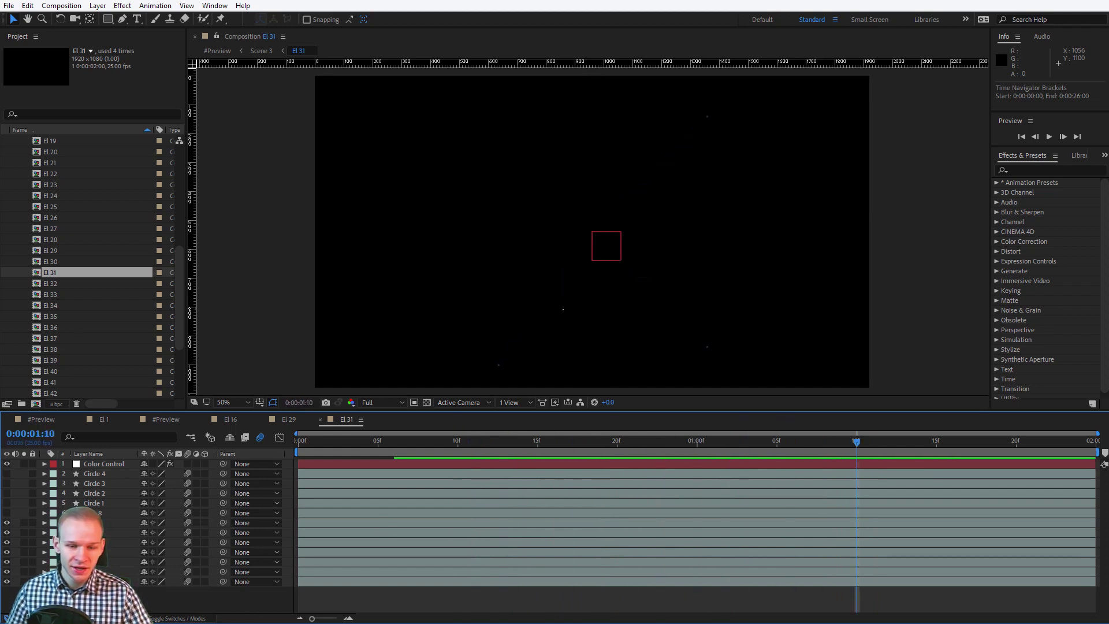
- Paste a copy of the star exactly over the original and change it to an Oval
{"action": "left_click", "coordinate": [264, 607]}
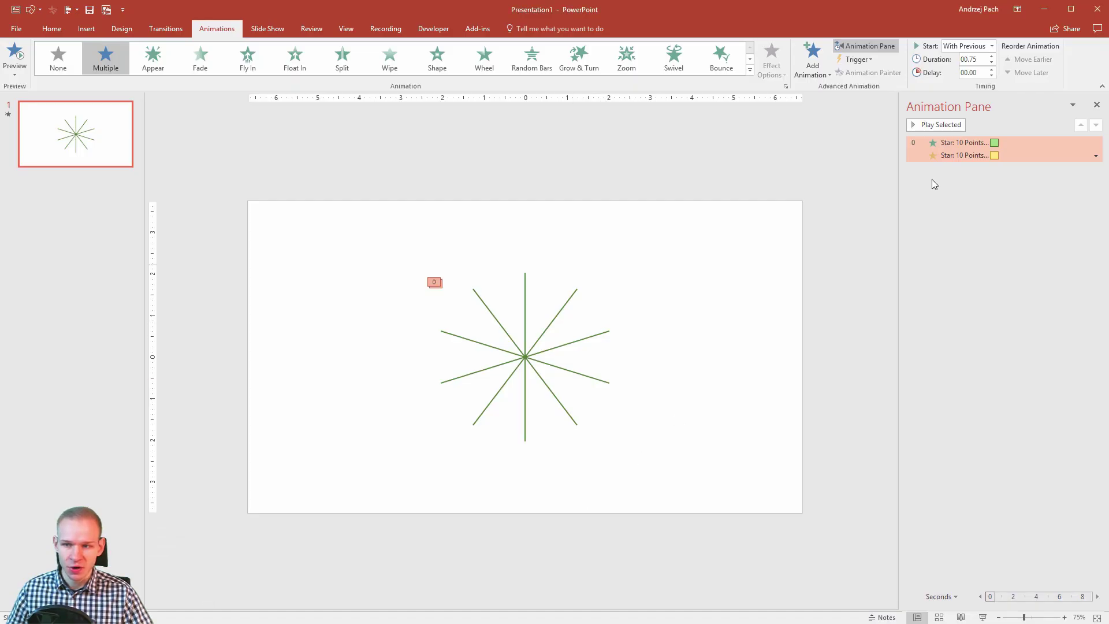
{"action": "left_click", "coordinate": [557, 353]}
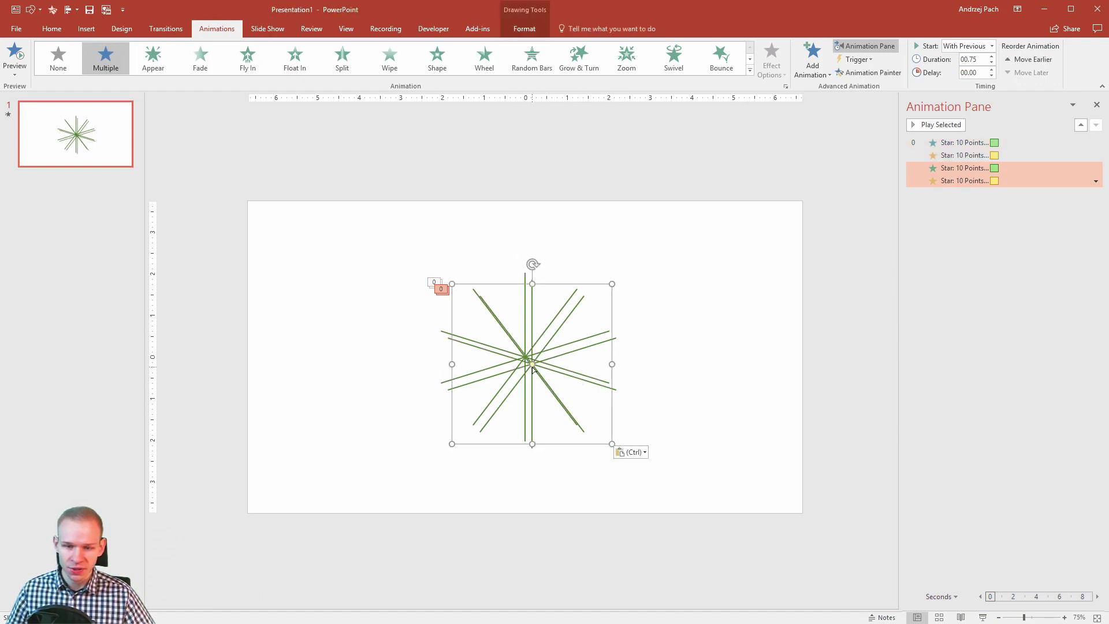
{"action": "left_click_drag", "start_coordinate": [533, 371], "coordinate": [527, 364]}
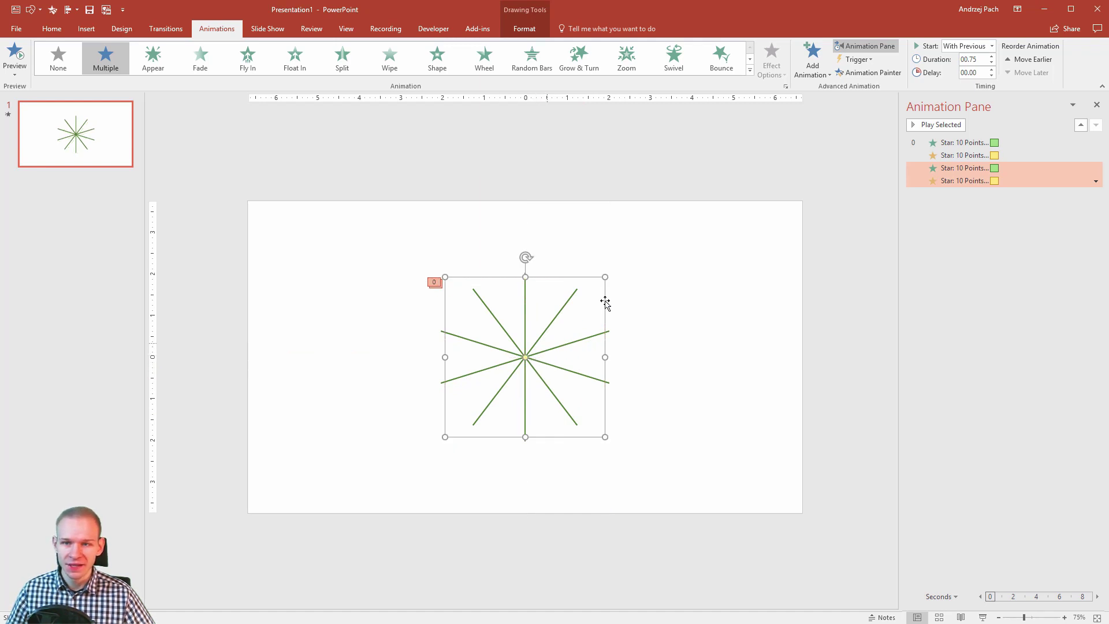
{"action": "left_click", "coordinate": [540, 27]}
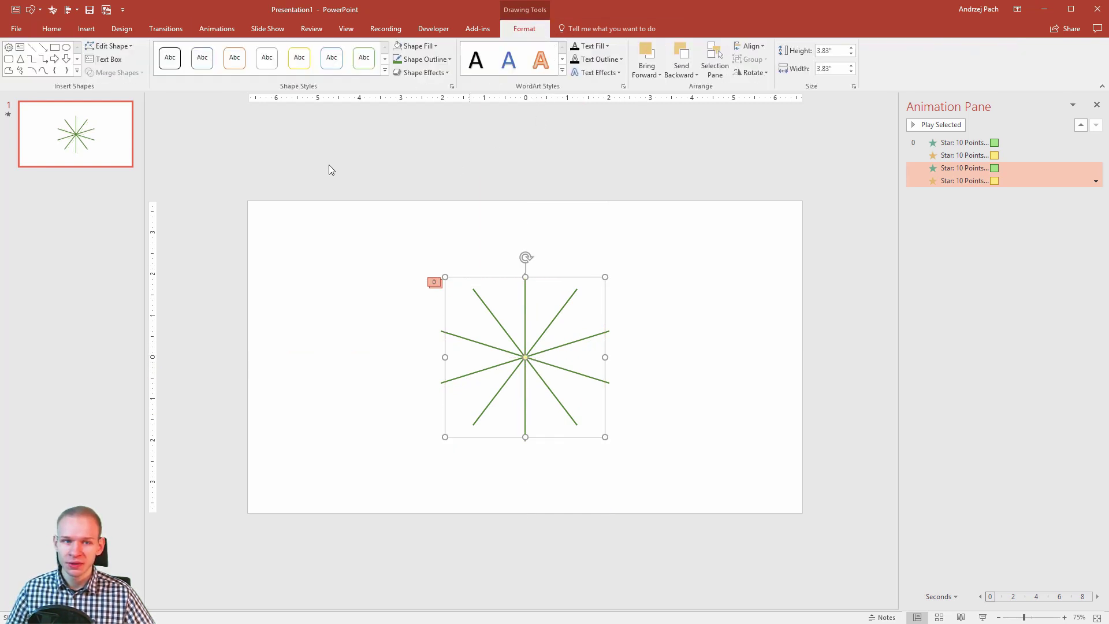
{"action": "left_click", "coordinate": [123, 48]}
{"action": "mouse_move", "coordinate": [133, 61]}
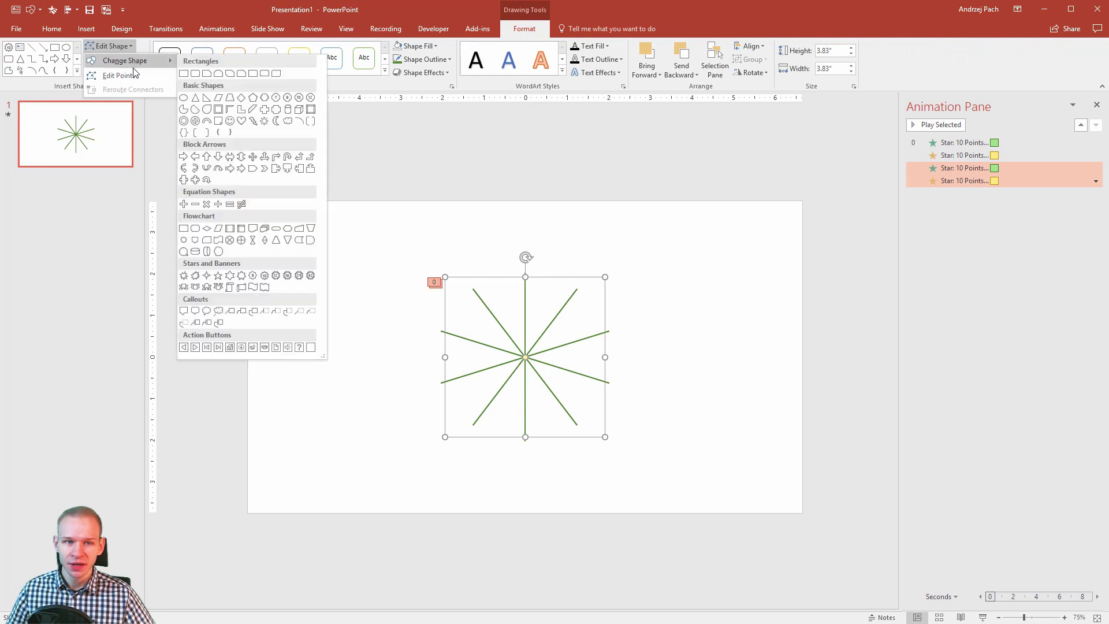
{"action": "left_click", "coordinate": [184, 97]}
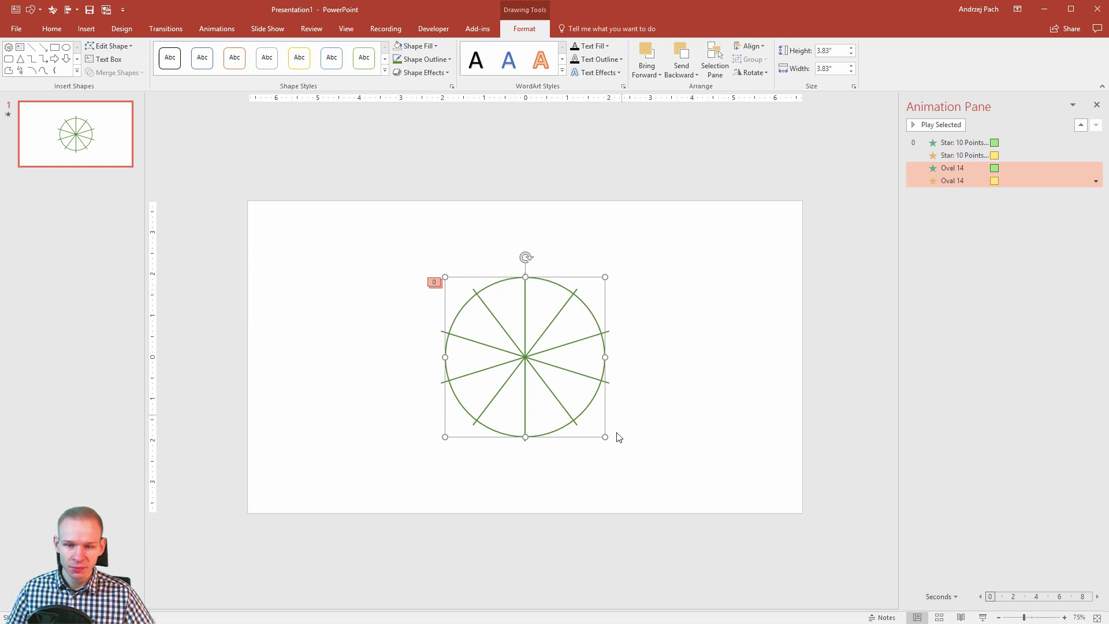
- Enlarge the circle slightly past the star lines and fill it white
{"action": "left_click_drag", "start_coordinate": [605, 437], "coordinate": [612, 439]}
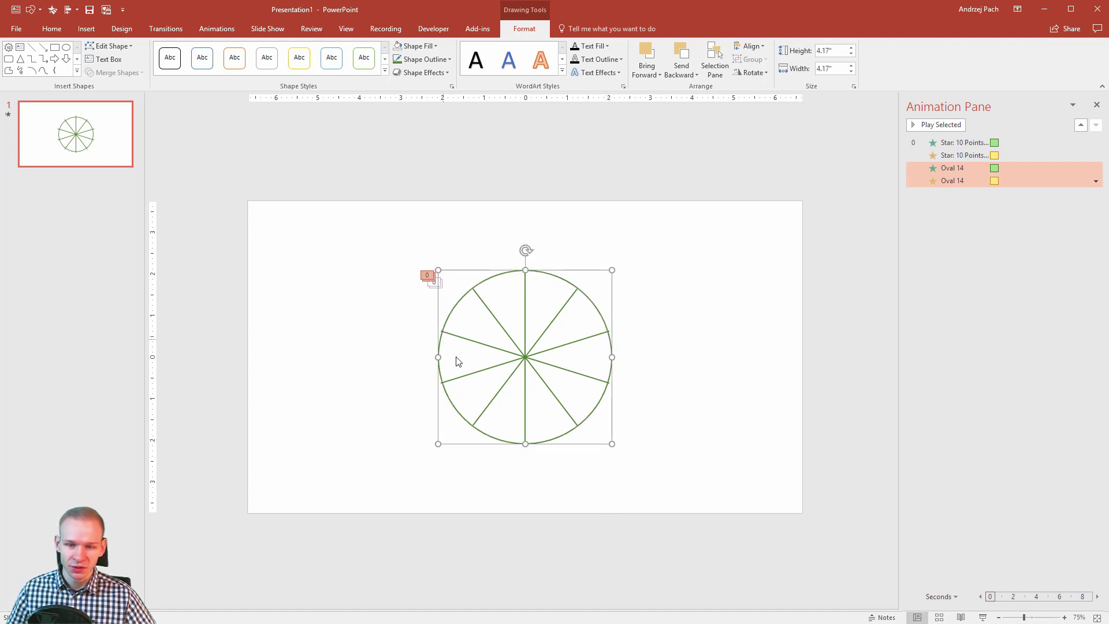
{"action": "left_click", "coordinate": [612, 441]}
{"action": "left_click", "coordinate": [613, 442]}
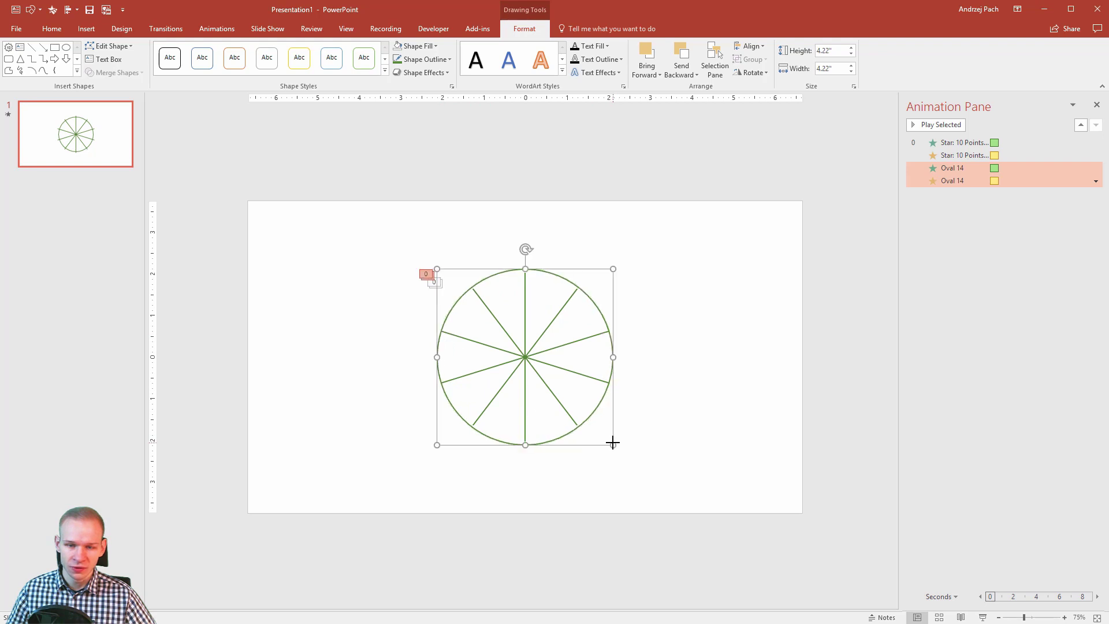
{"action": "left_click", "coordinate": [419, 46]}
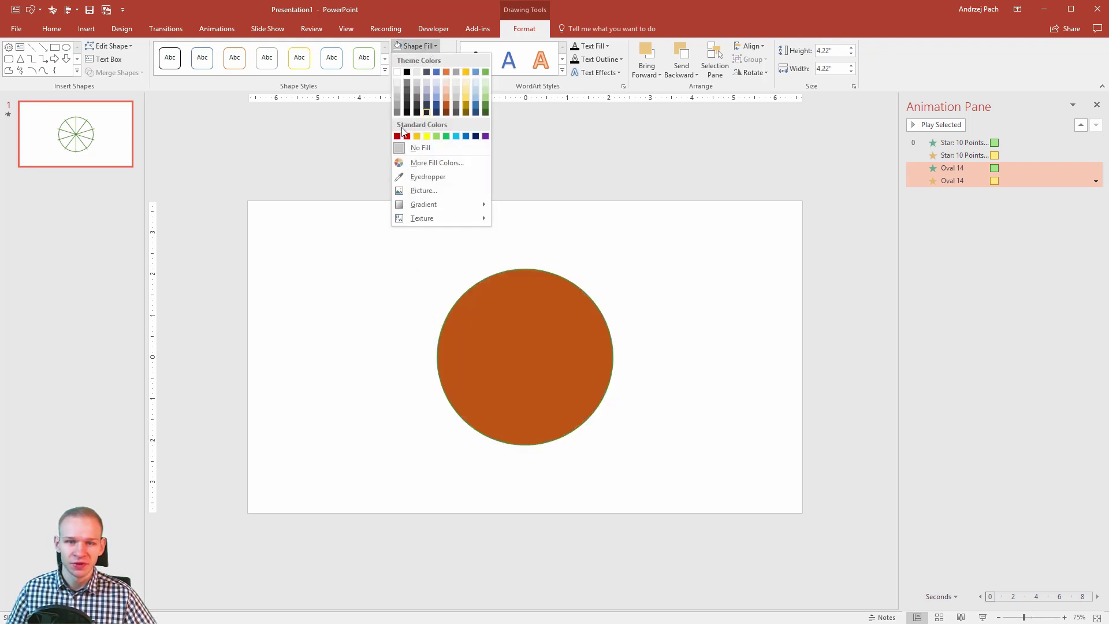
{"action": "left_click", "coordinate": [396, 73]}
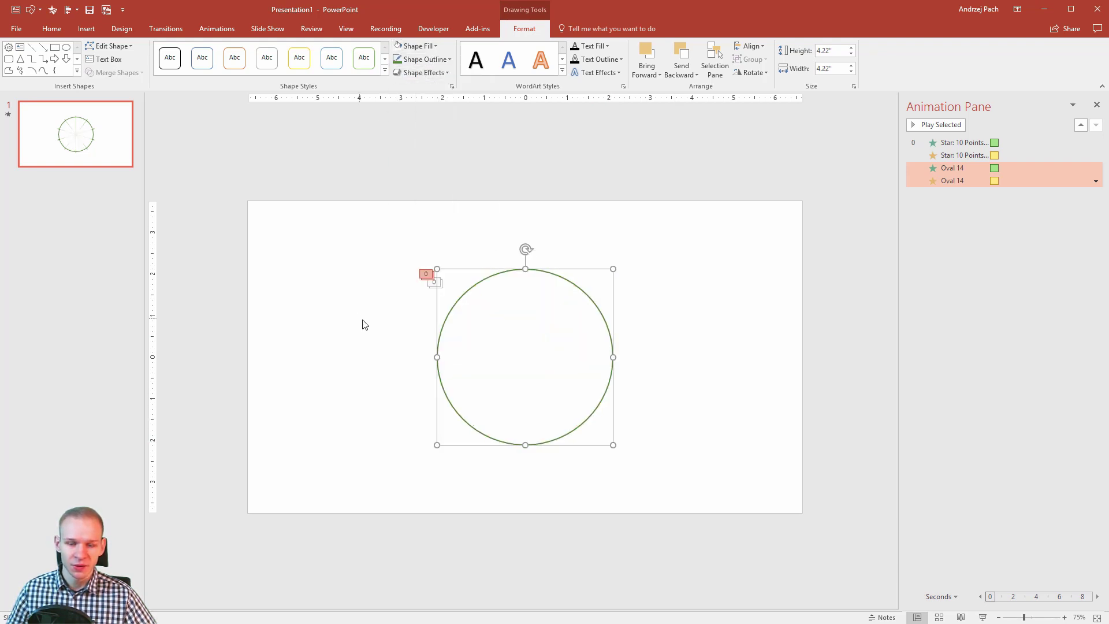
- Set the white circle's outline to No Outline
{"action": "left_click", "coordinate": [426, 59]}
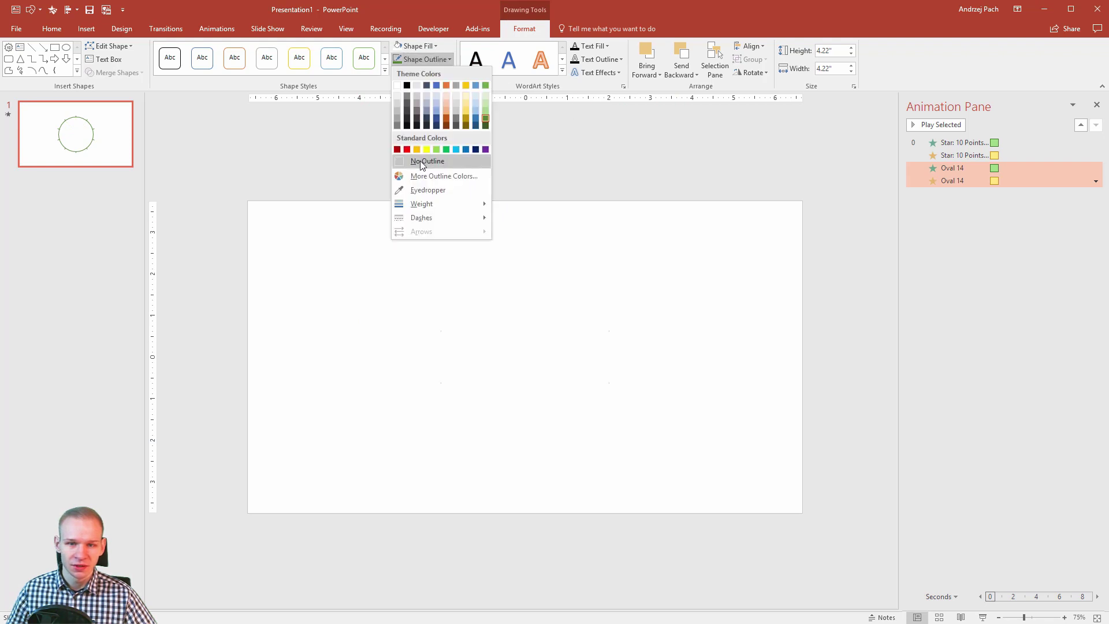
{"action": "left_click", "coordinate": [430, 159]}
{"action": "left_click", "coordinate": [623, 464]}
- Move the circle aside to check the star beneath, then undo the move
{"action": "left_click", "coordinate": [520, 368]}
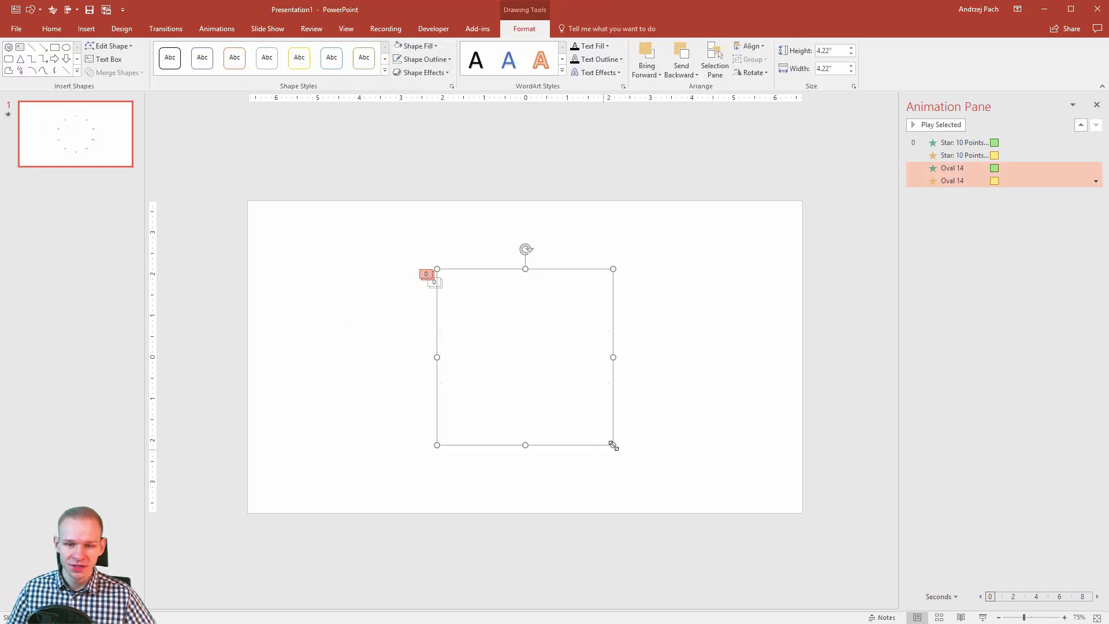
{"action": "left_click_drag", "start_coordinate": [614, 444], "coordinate": [616, 448]}
{"action": "left_click", "coordinate": [982, 172]}
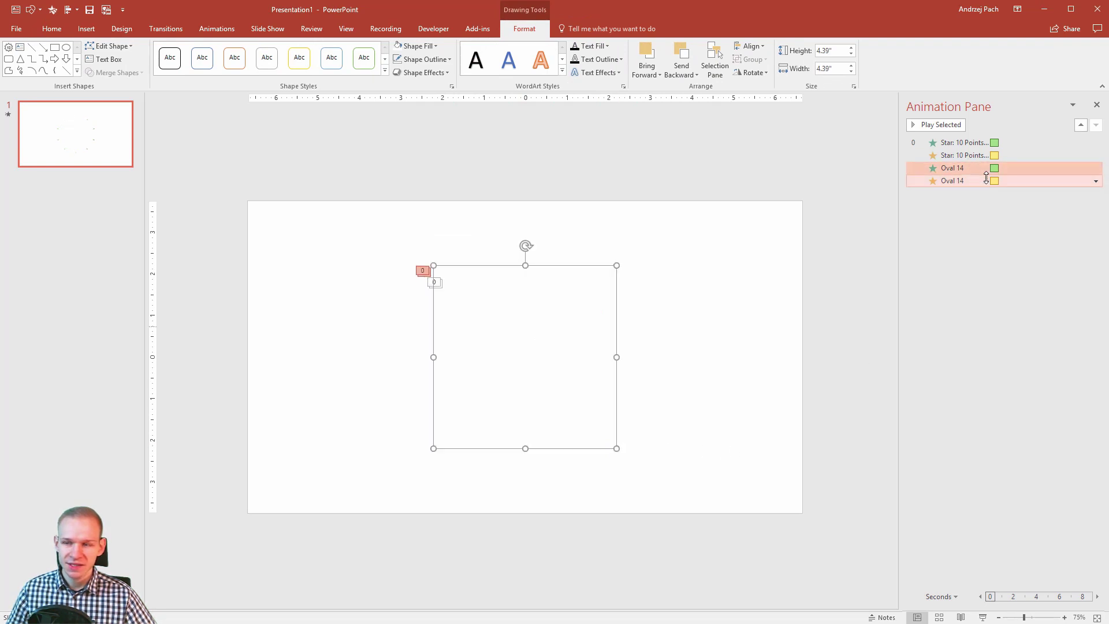
{"action": "left_click_drag", "start_coordinate": [557, 334], "coordinate": [759, 322]}
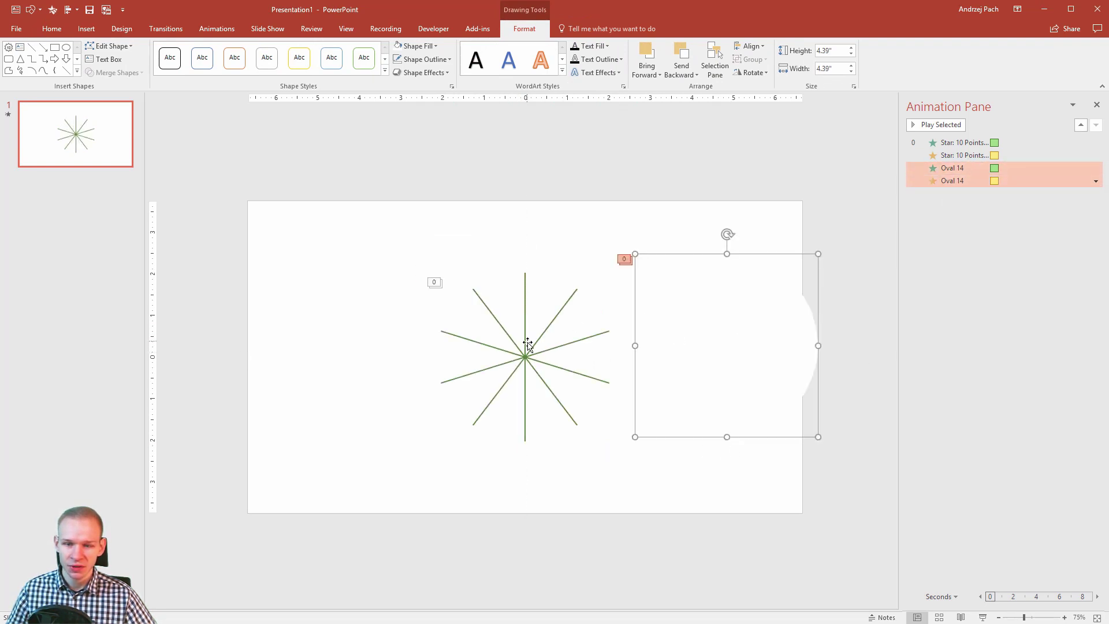
{"action": "key", "text": "ctrl+z"}
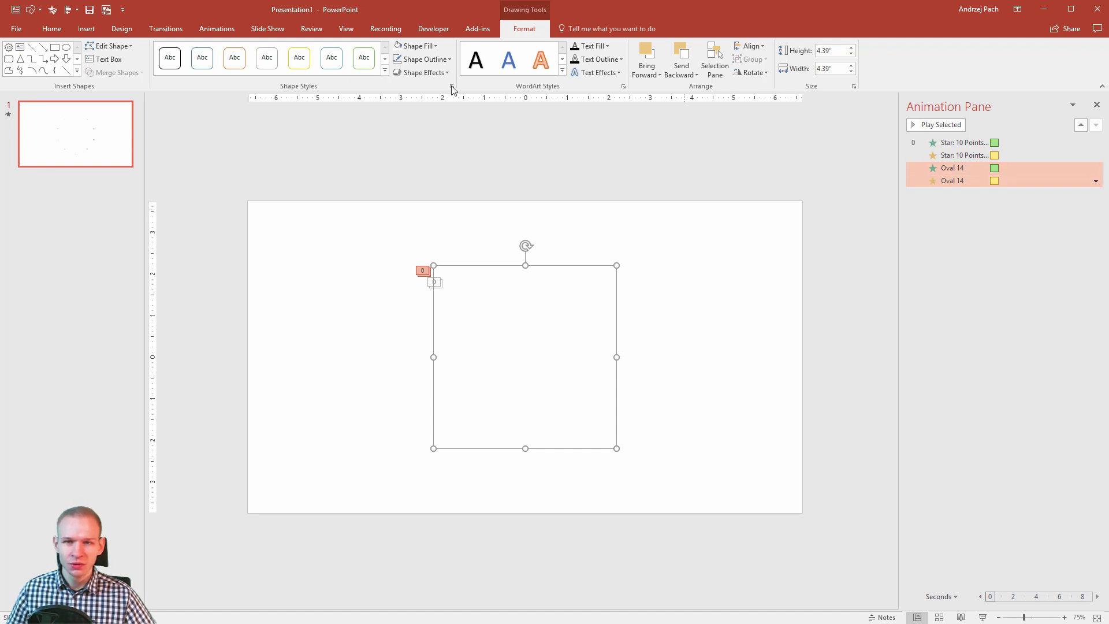
- Give both Oval 14 animations a 00.25 delay and preview the sequence from the star onward
{"action": "left_click", "coordinate": [218, 29]}
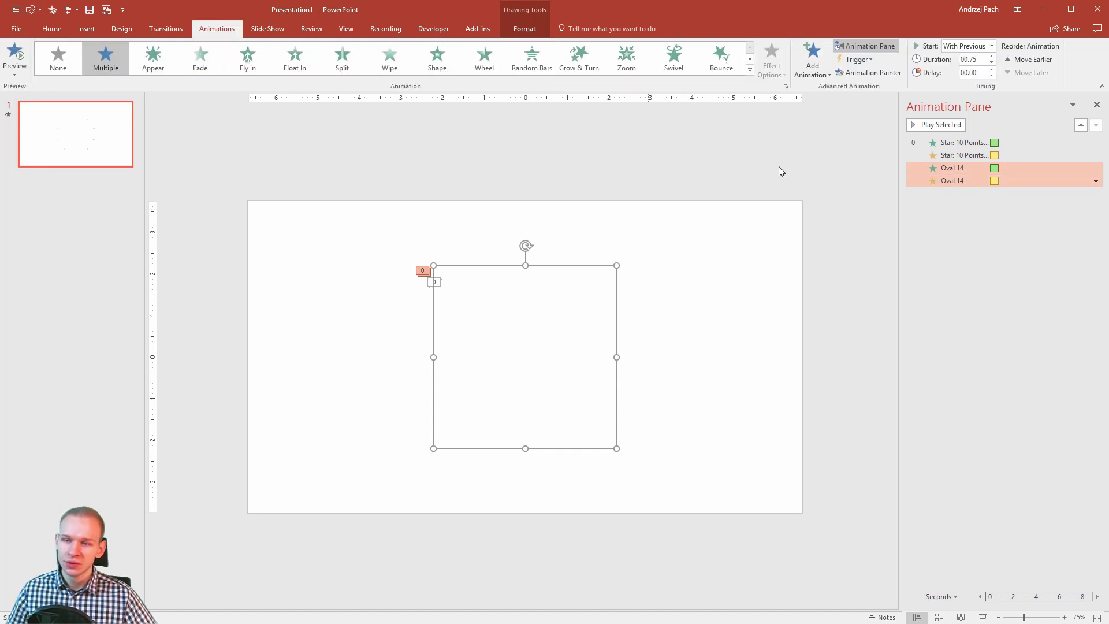
{"action": "left_click", "coordinate": [992, 70]}
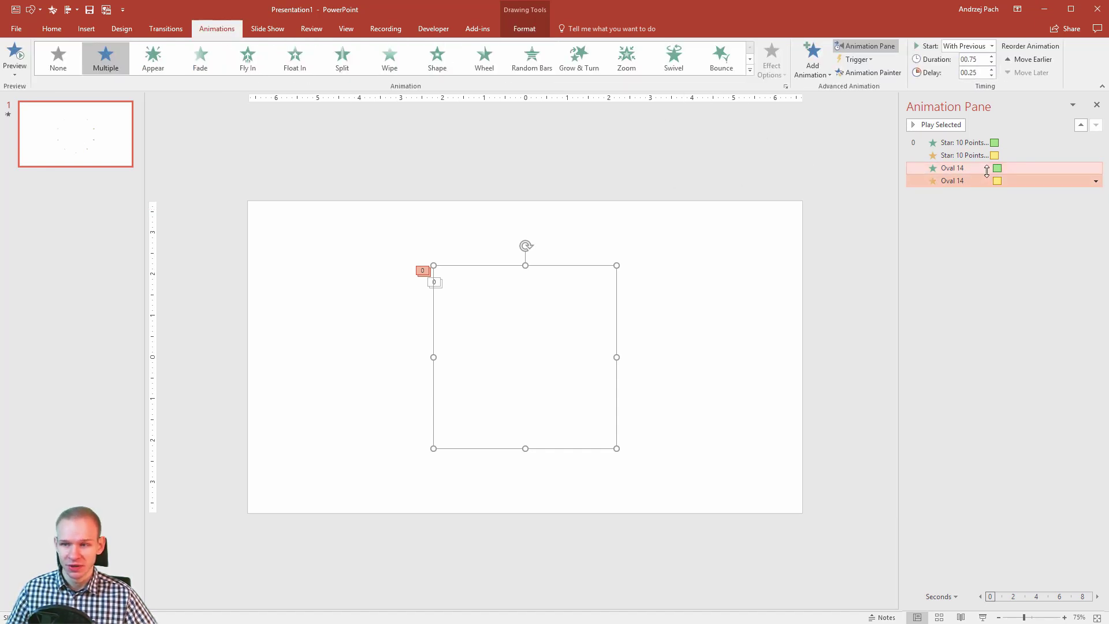
{"action": "left_click", "coordinate": [962, 142]}
{"action": "left_click", "coordinate": [931, 125]}
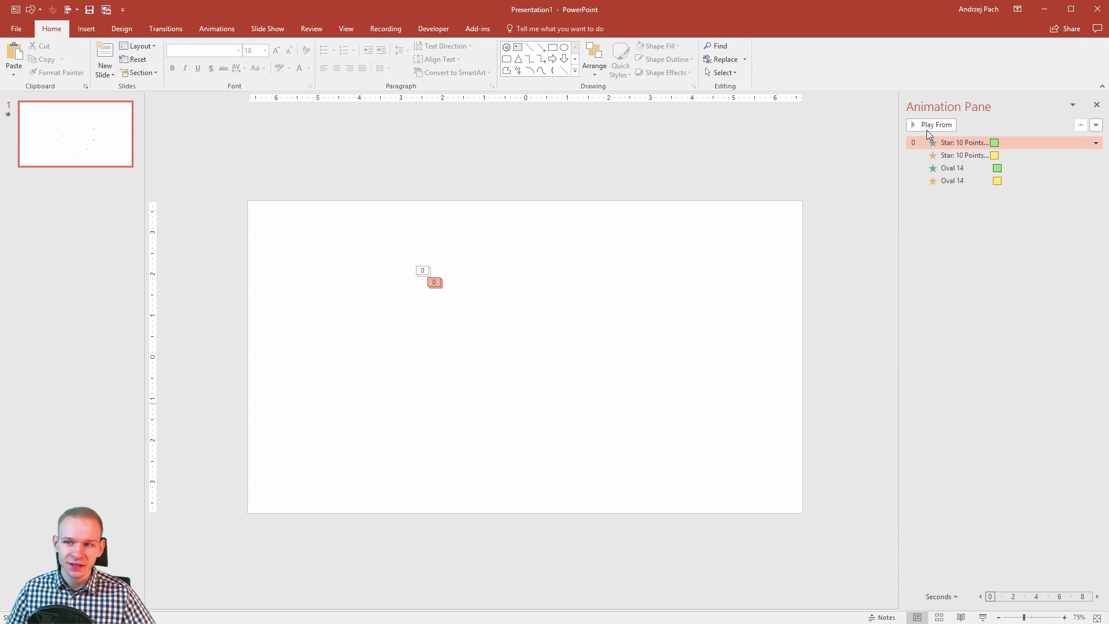
{"action": "left_click", "coordinate": [930, 125]}
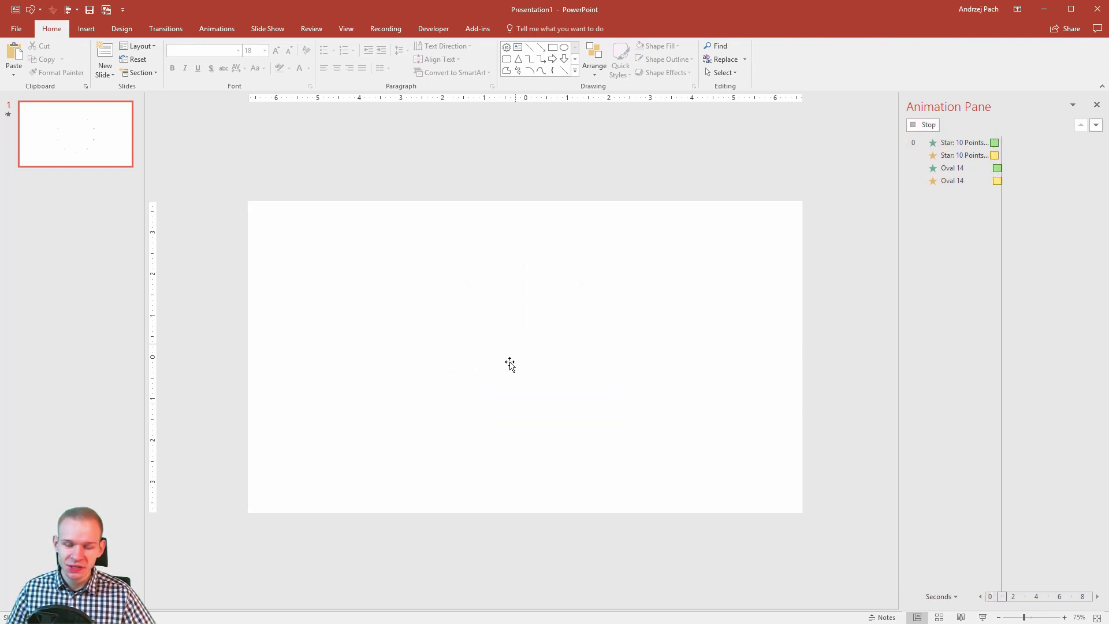
{"action": "left_click", "coordinate": [529, 351]}
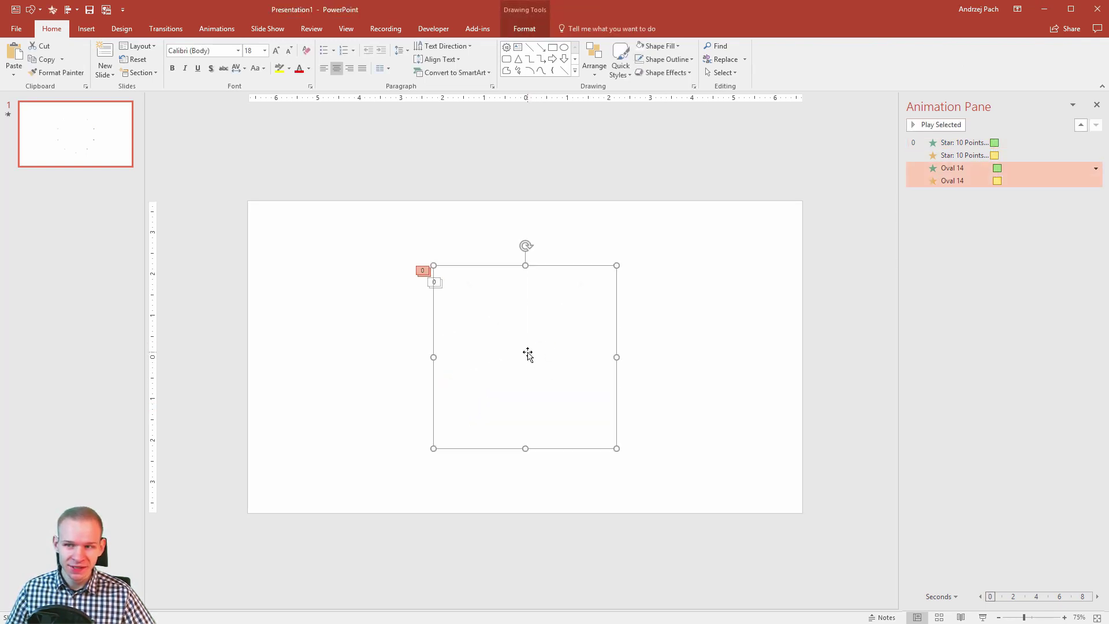
{"action": "left_click", "coordinate": [985, 168]}
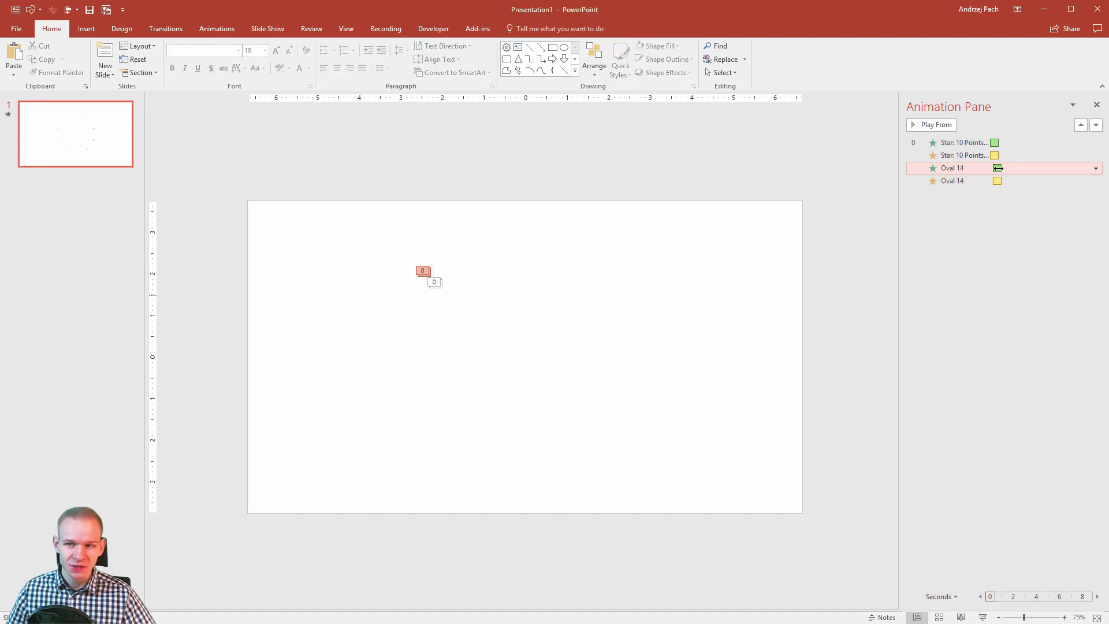
- Replace Oval 14's Zoom entrance with Basic Zoom via More Entrance Effects
{"action": "left_click", "coordinate": [225, 32]}
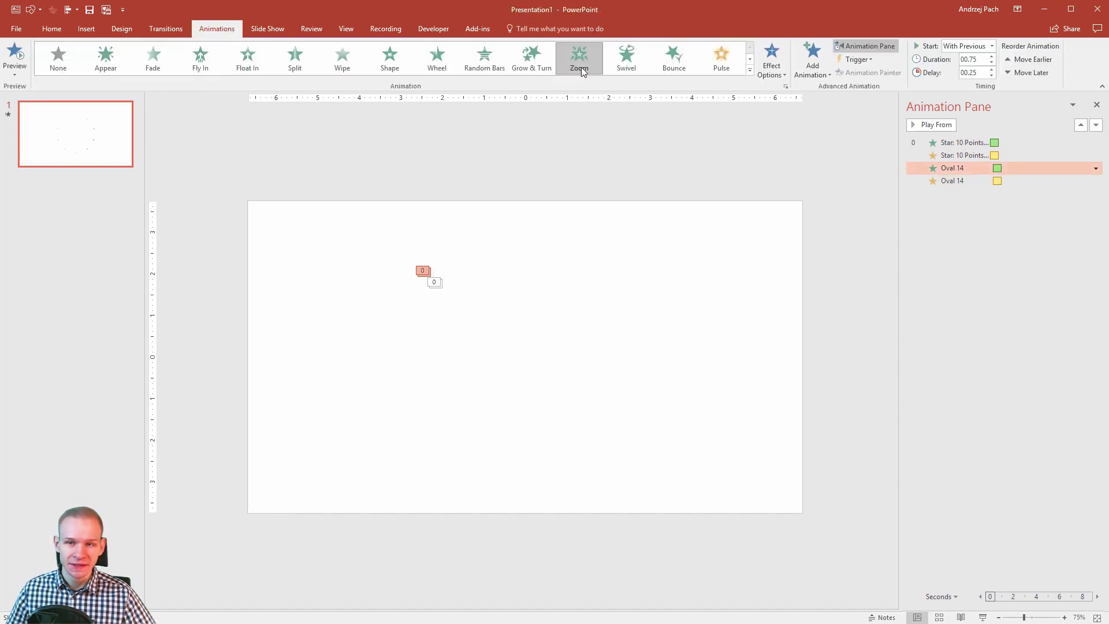
{"action": "left_click", "coordinate": [750, 71]}
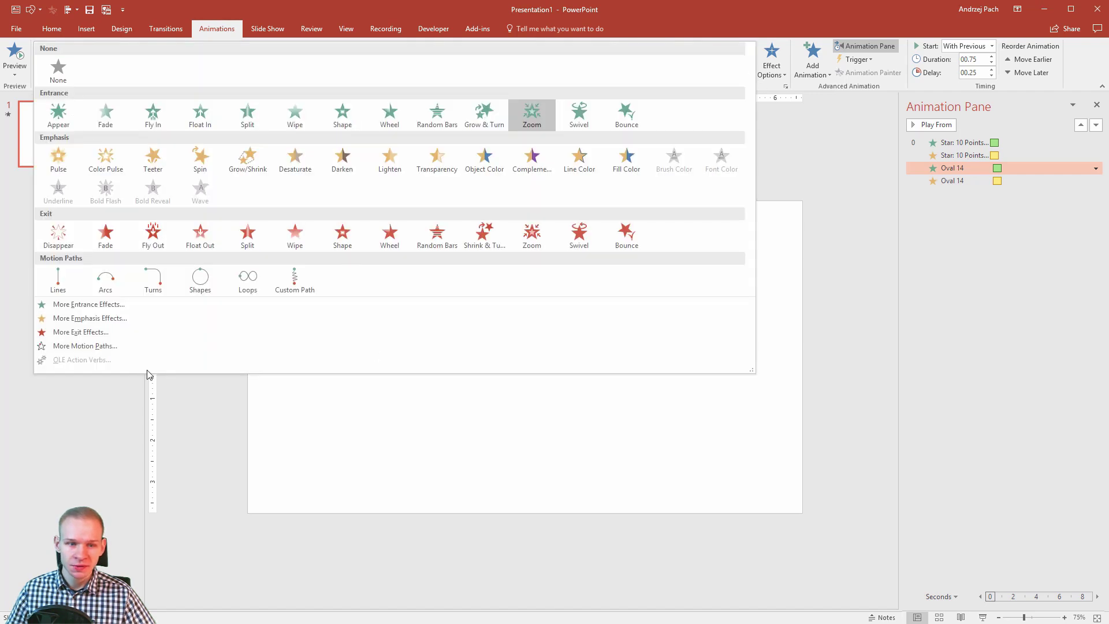
{"action": "left_click", "coordinate": [88, 304]}
{"action": "left_click_drag", "start_coordinate": [518, 189], "coordinate": [692, 196]}
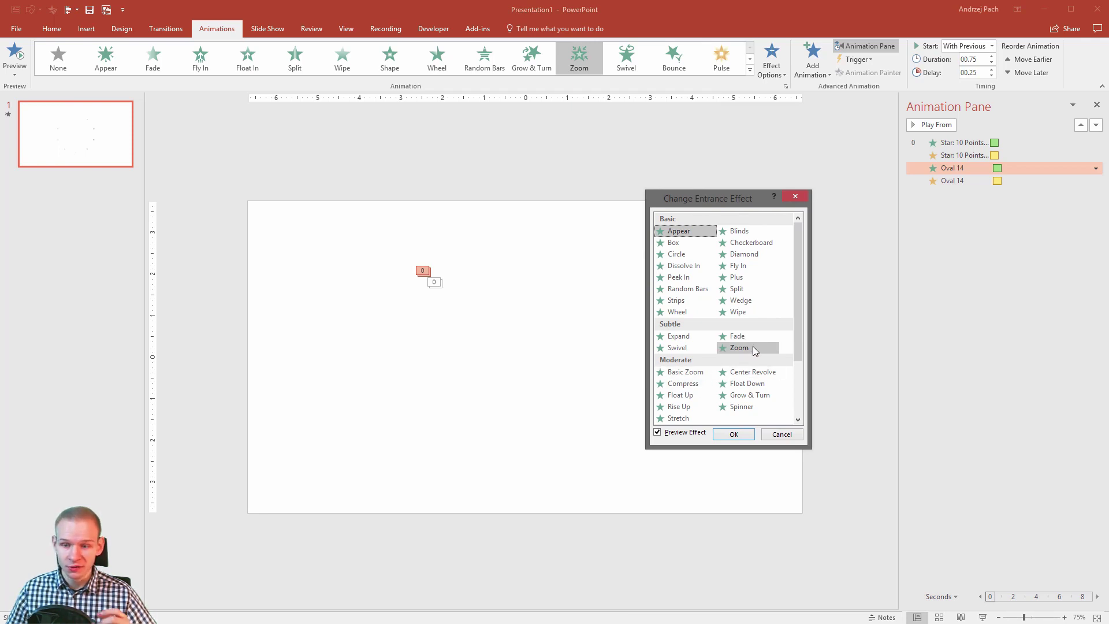
{"action": "left_click", "coordinate": [692, 373]}
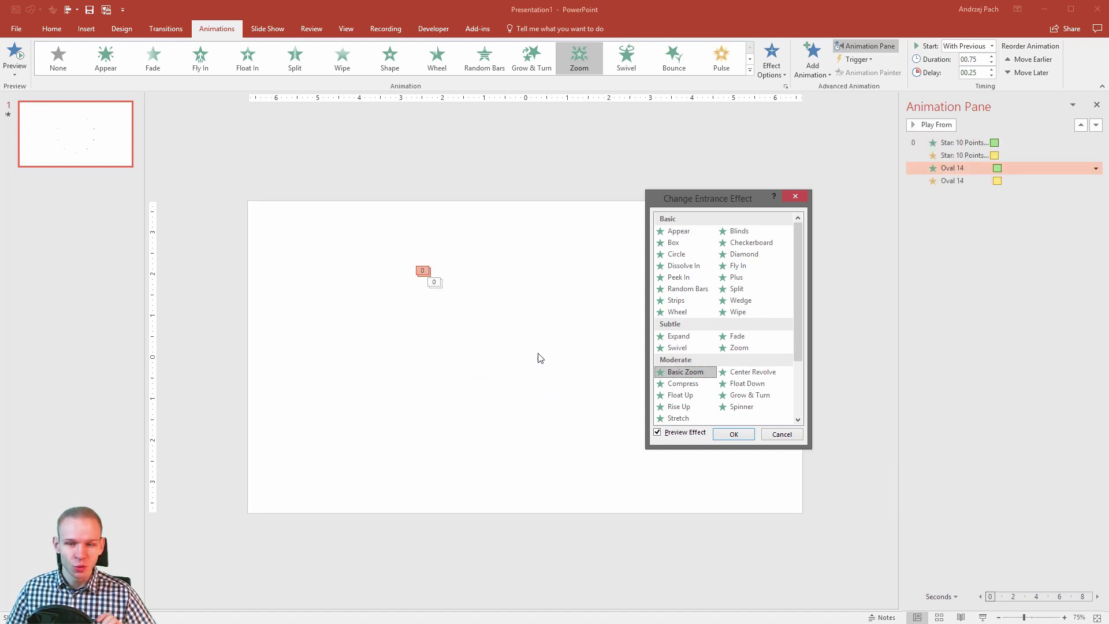
{"action": "left_click", "coordinate": [734, 434]}
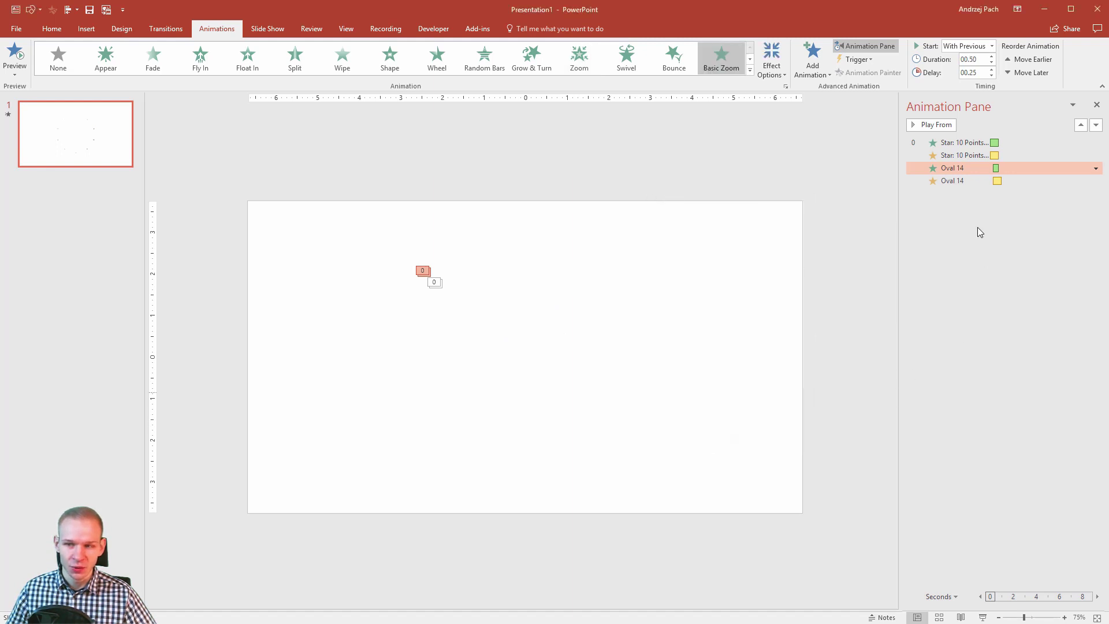
- Set the circle's duration to 00.75 and delay to 00.10, then preview from the star
{"action": "left_click", "coordinate": [992, 57]}
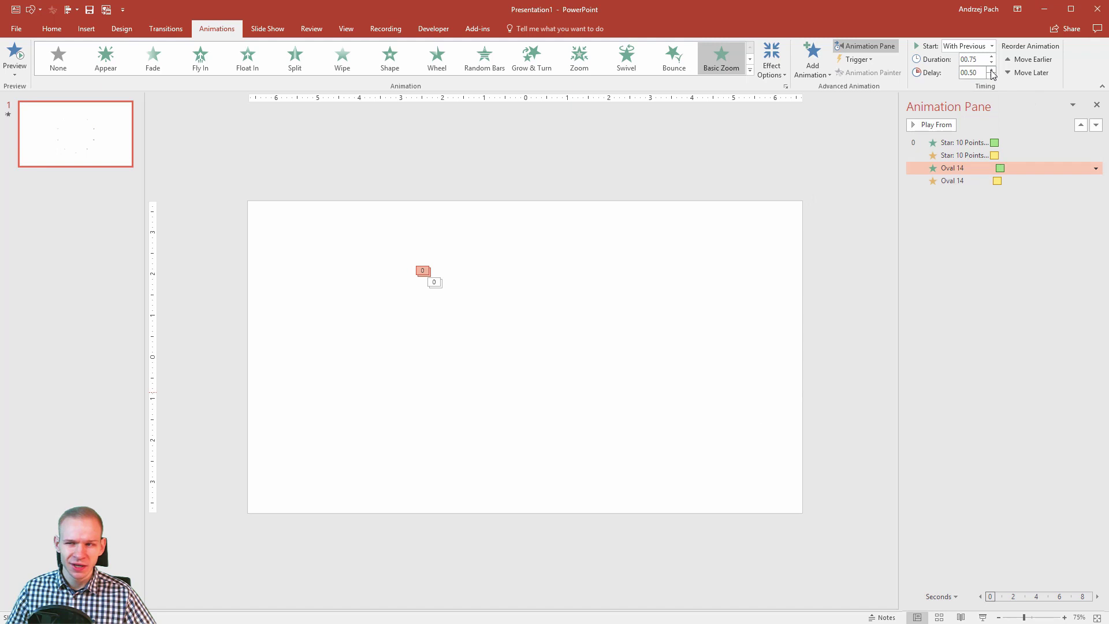
{"action": "left_click", "coordinate": [991, 75]}
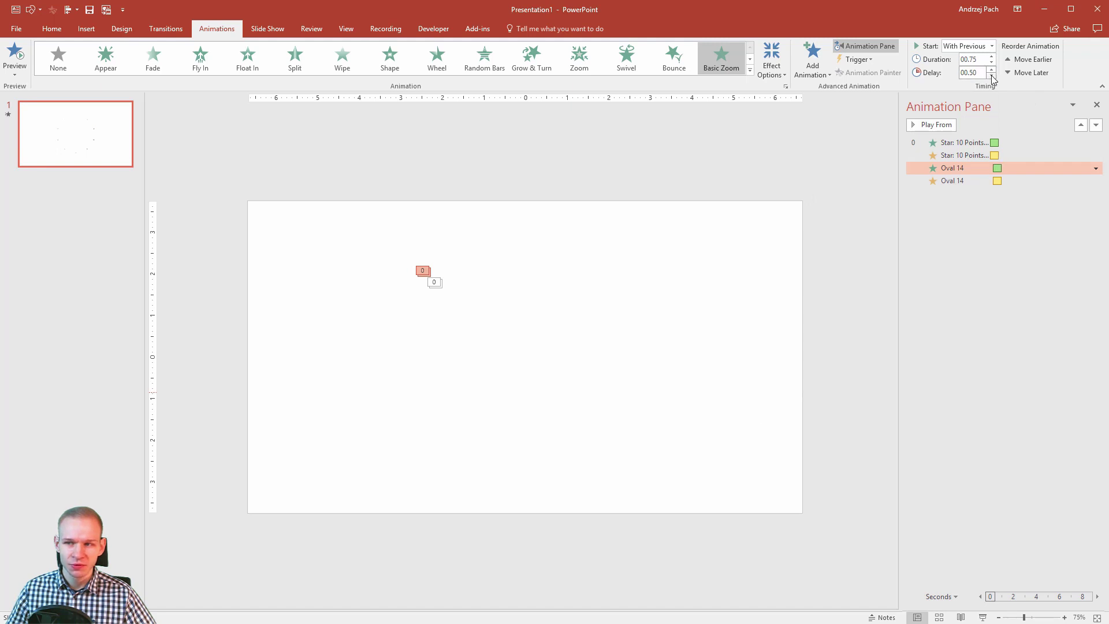
{"action": "left_click", "coordinate": [969, 143]}
{"action": "left_click", "coordinate": [939, 126]}
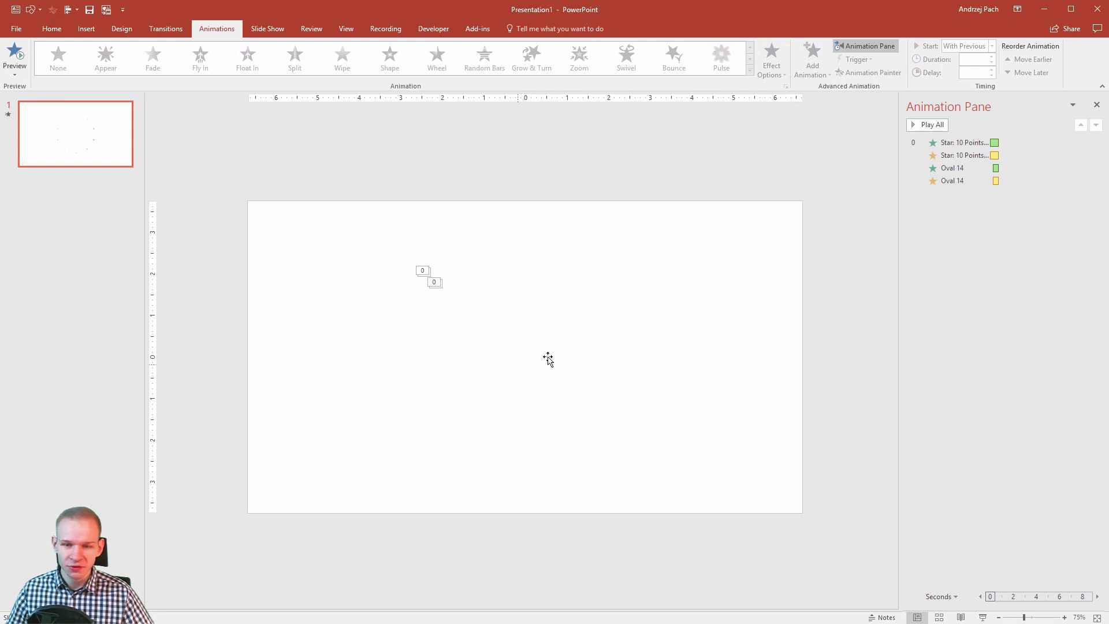
- Adjust the delay of both star animations and preview the first one
{"action": "left_click", "coordinate": [957, 142]}
{"action": "left_click", "coordinate": [965, 155], "text": "ctrl"}
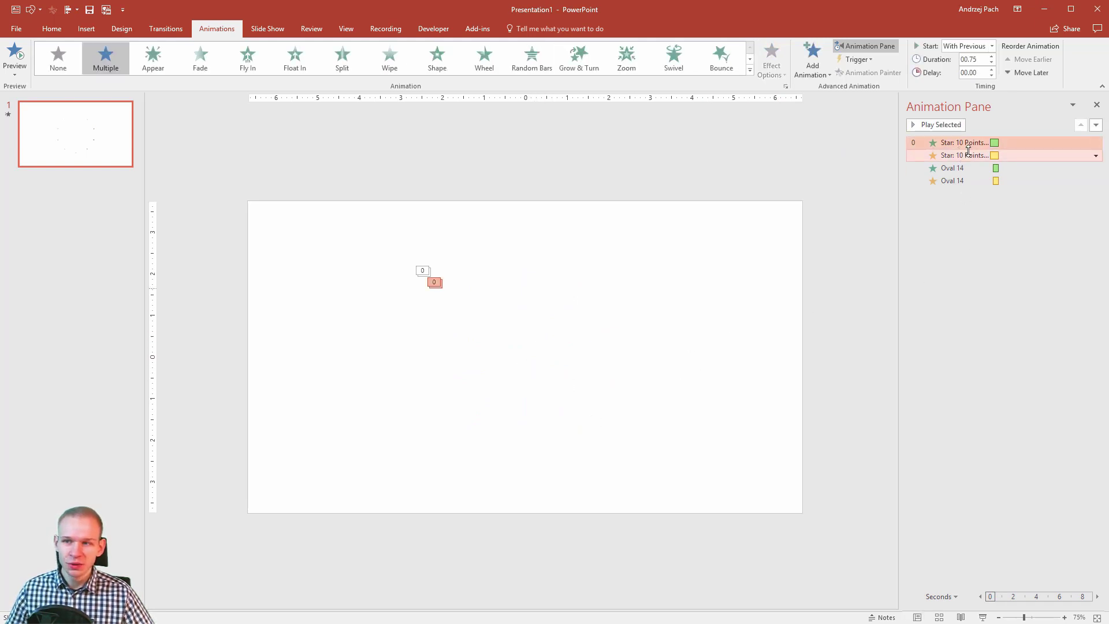
{"action": "left_click", "coordinate": [992, 69]}
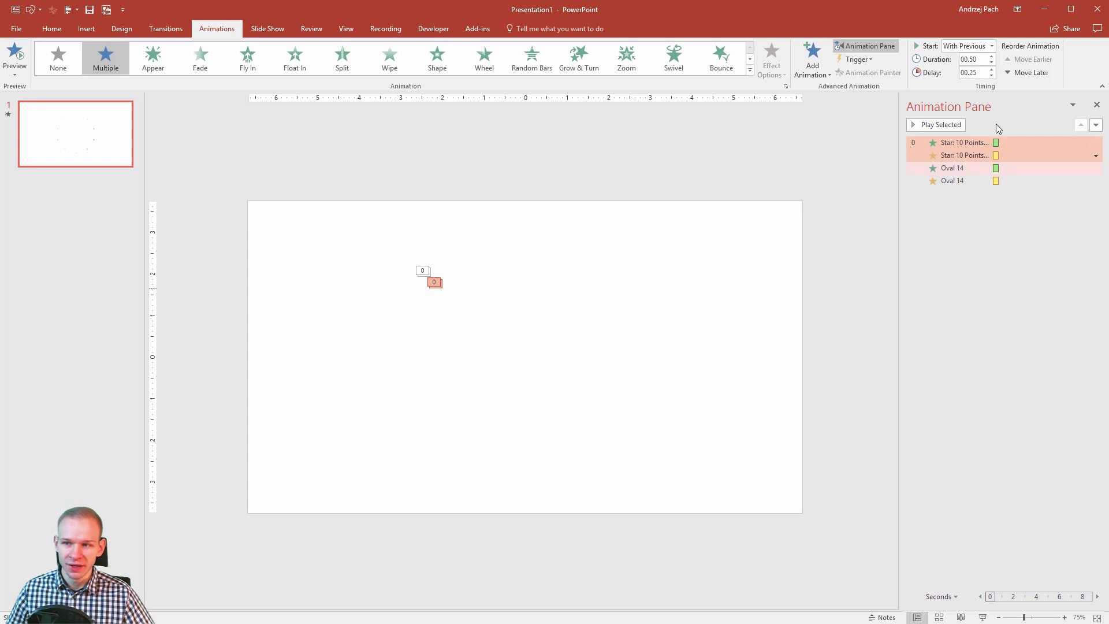
{"action": "left_click", "coordinate": [973, 143]}
{"action": "left_click", "coordinate": [941, 126]}
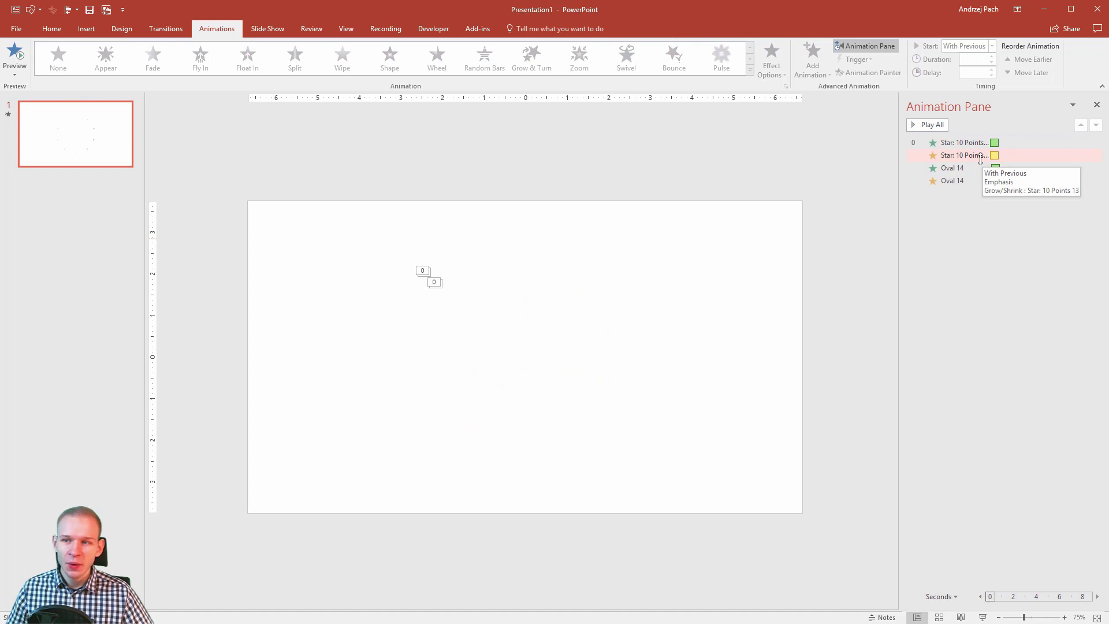
- Check the circle's Grow/Shrink animation and preview again from the star onward
{"action": "left_click", "coordinate": [970, 169]}
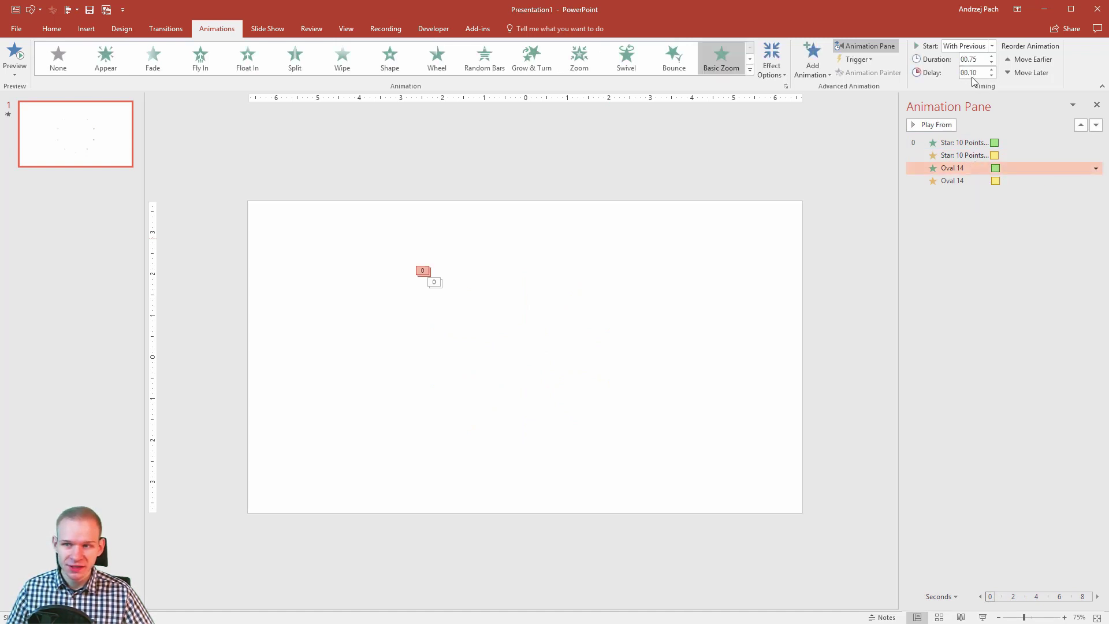
{"action": "left_click", "coordinate": [971, 181]}
{"action": "left_click", "coordinate": [966, 143]}
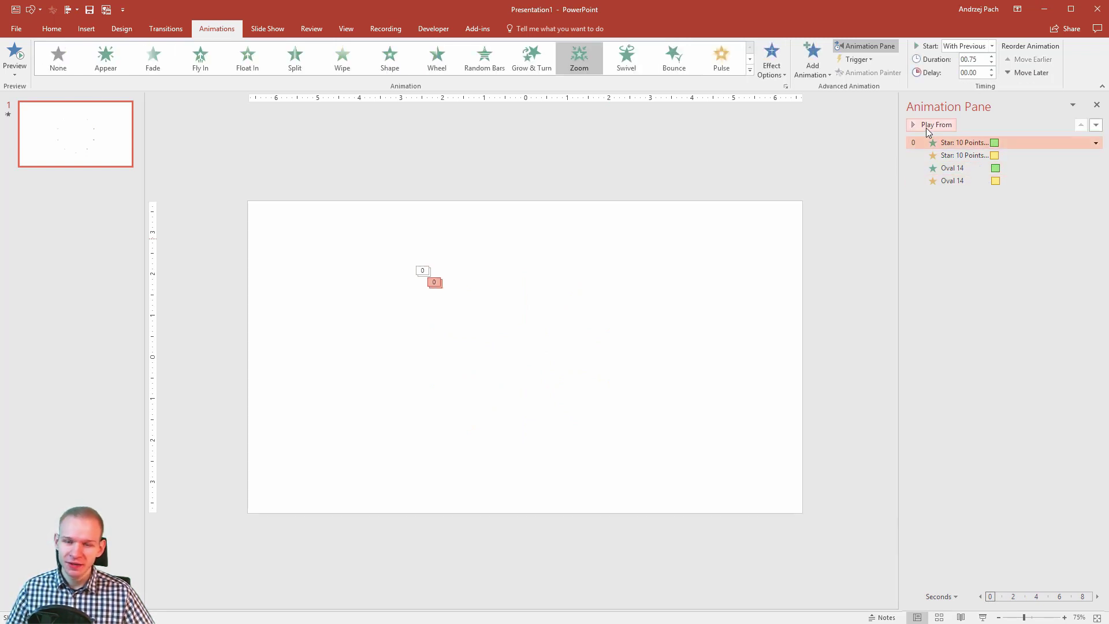
{"action": "left_click", "coordinate": [927, 125]}
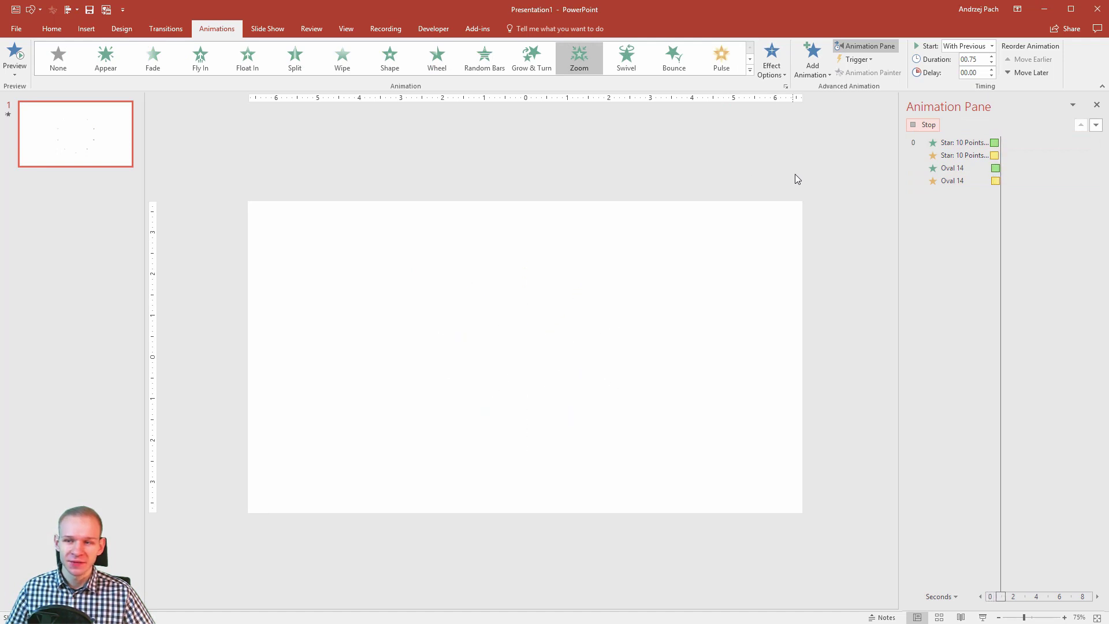
{"action": "left_click", "coordinate": [693, 366]}
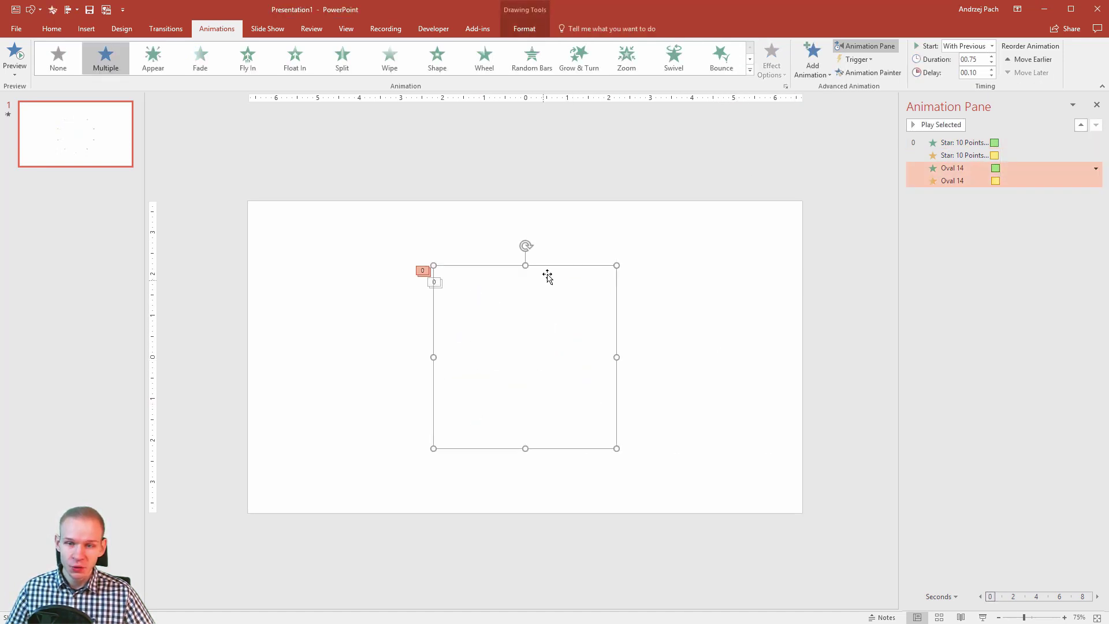
- Play the slide's full animation to watch the star lines vanish in a sparkle
{"action": "left_click", "coordinate": [761, 410]}
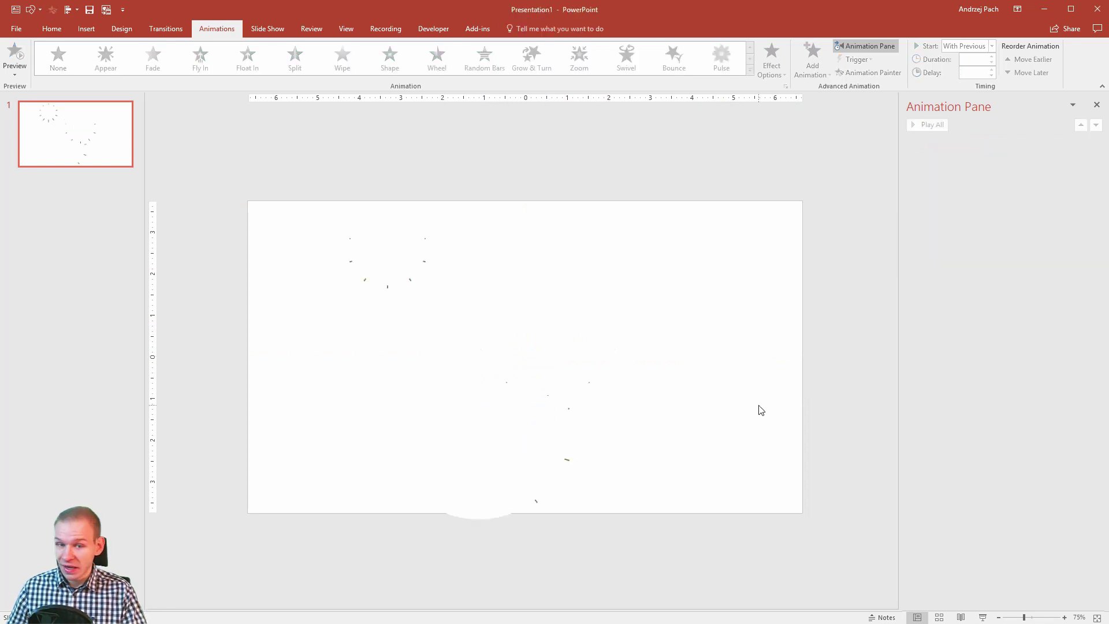